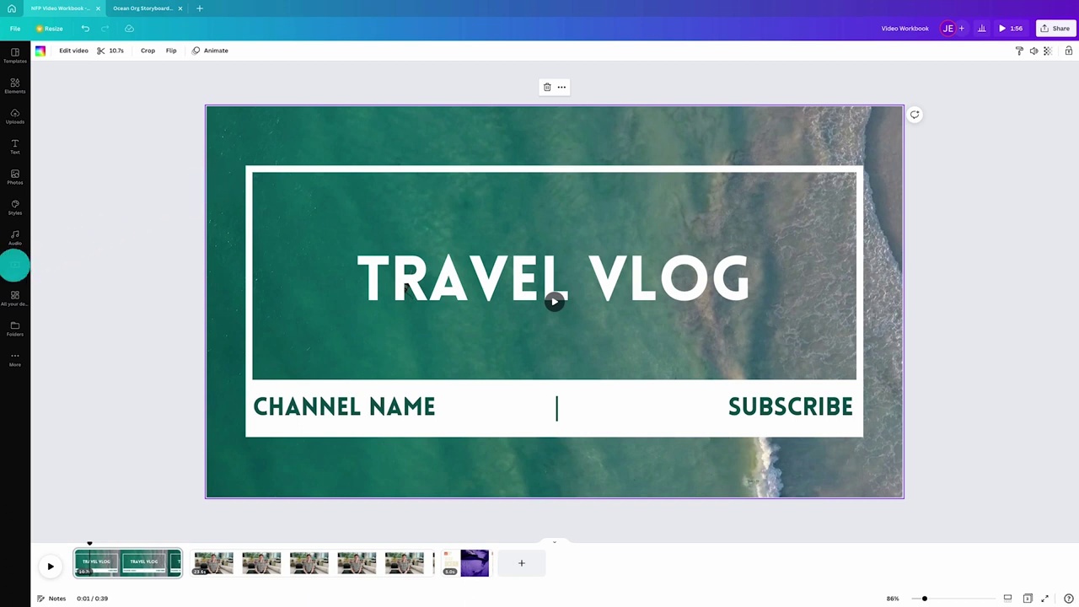
# - Search stock videos for 'ocean', set the crashing-waves clip as the title card background, and preview it
pyautogui.click(14, 265)
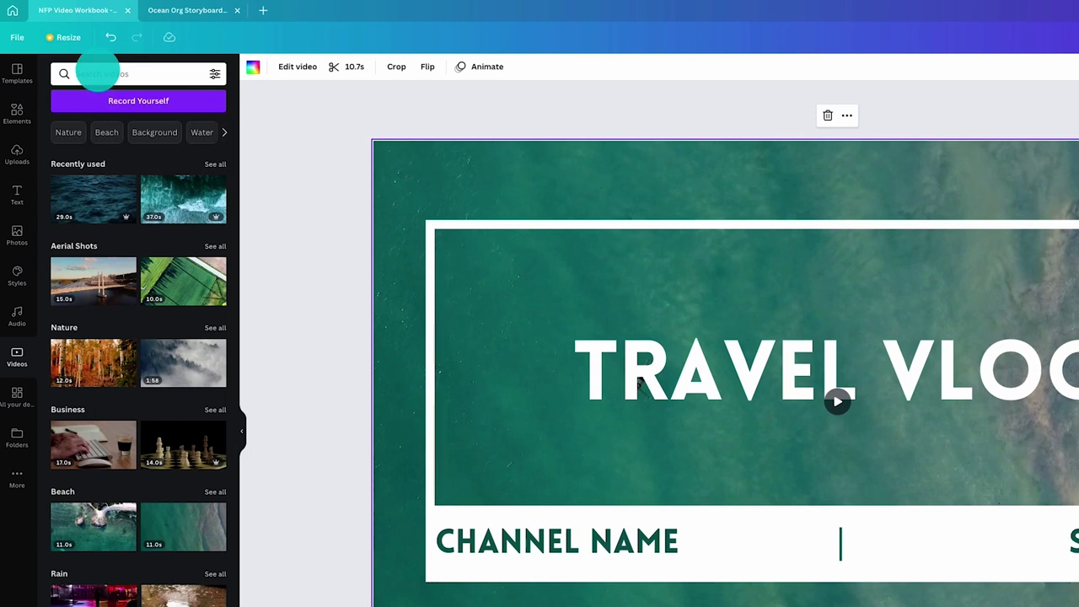
pyautogui.click(74, 56)
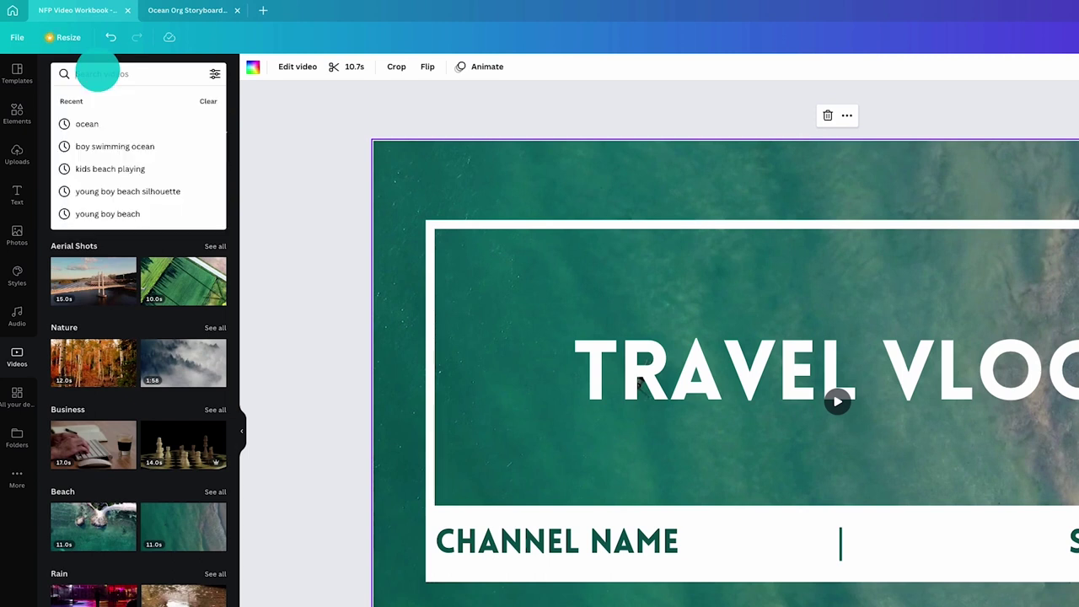
pyautogui.write('ocean')
pyautogui.press('Return')
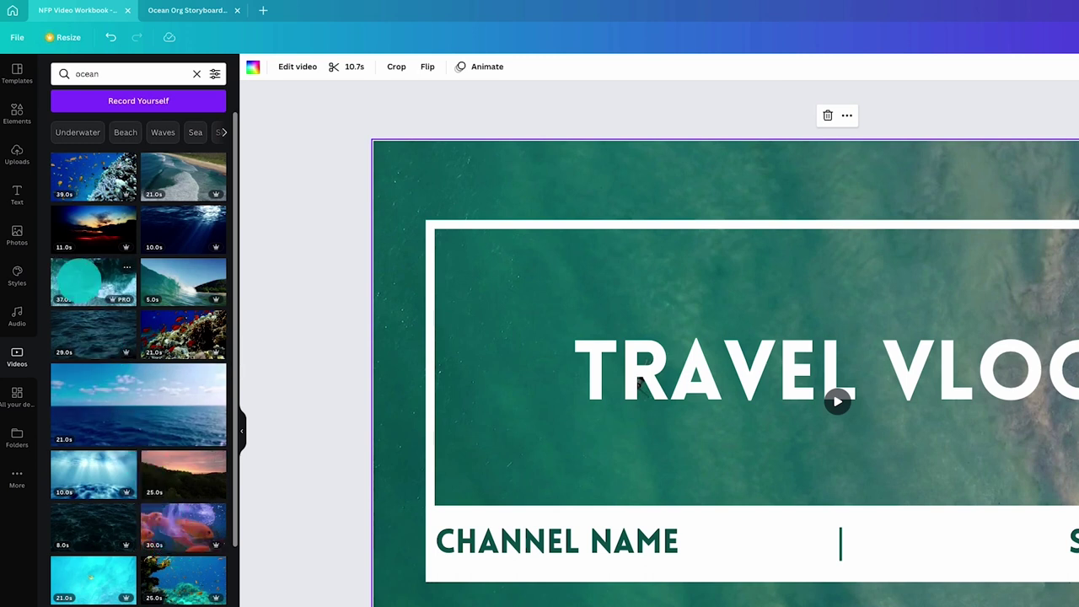
pyautogui.moveTo(259, 291); pyautogui.dragTo(381, 295)
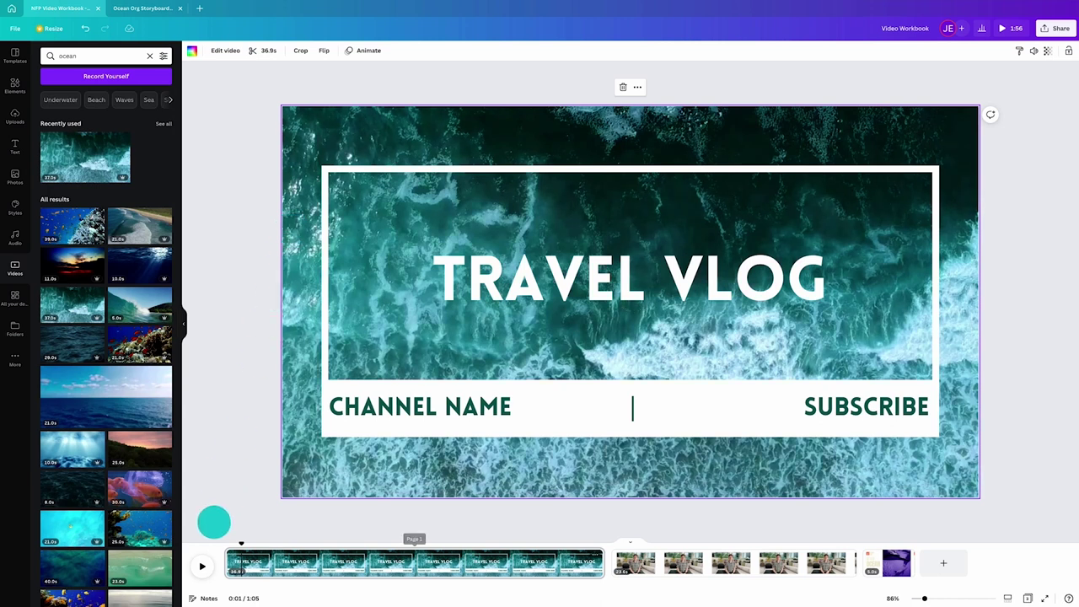
pyautogui.click(203, 566)
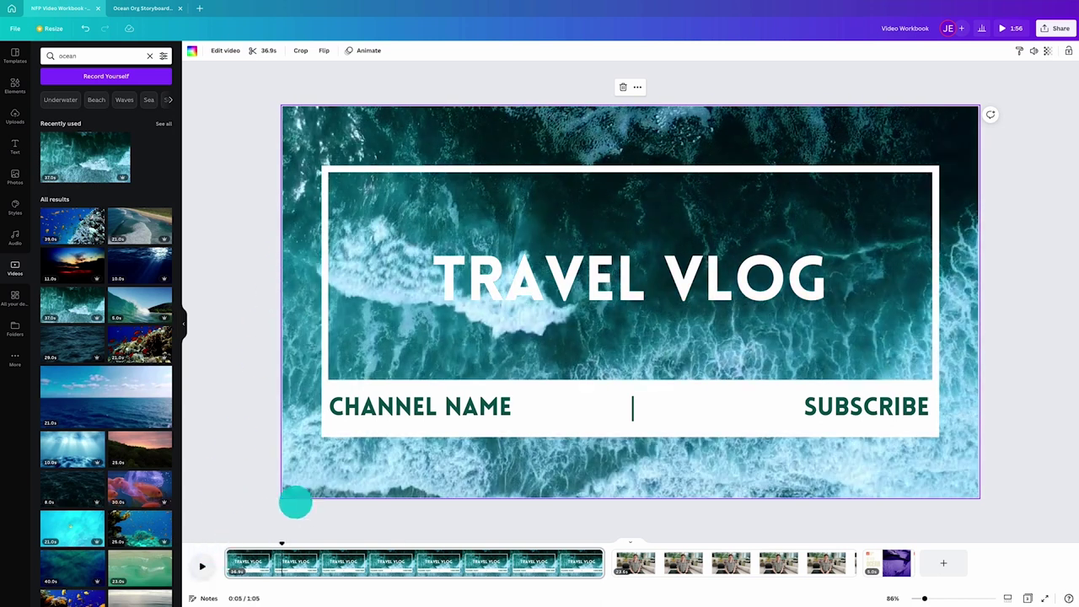
# - Replace the TRAVEL VLOG title text with OCEAN ORG
pyautogui.click(619, 285)
pyautogui.click(620, 285)
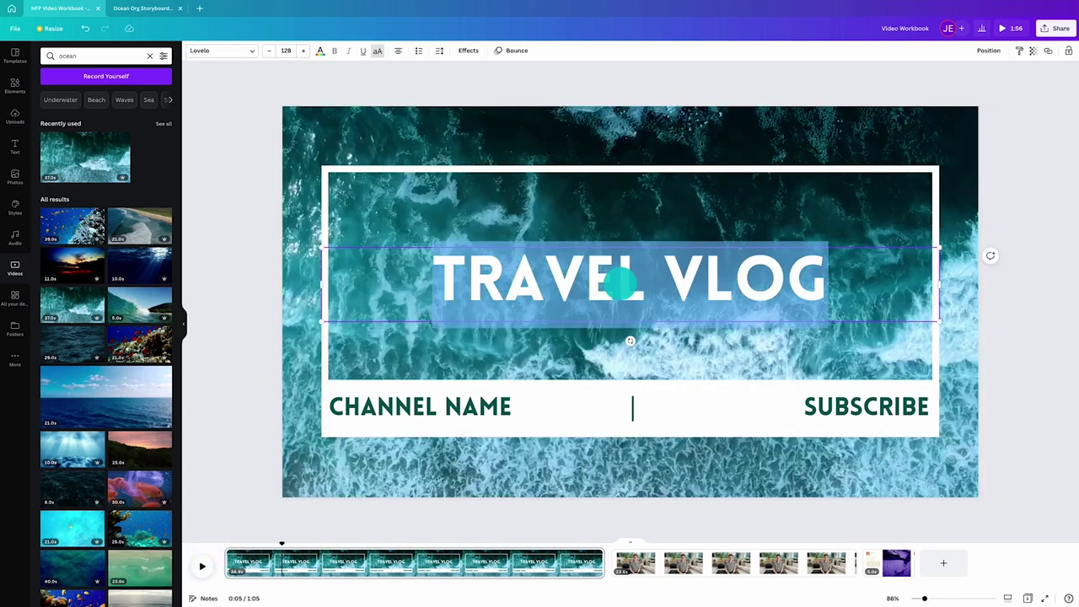
pyautogui.write('OCEAN OR')
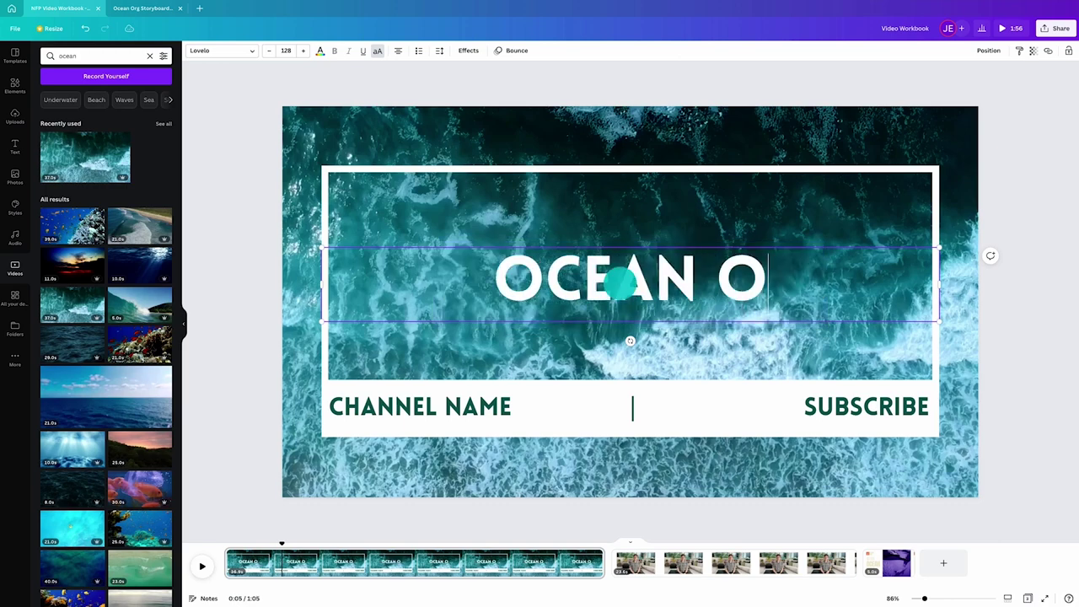
pyautogui.write('G')
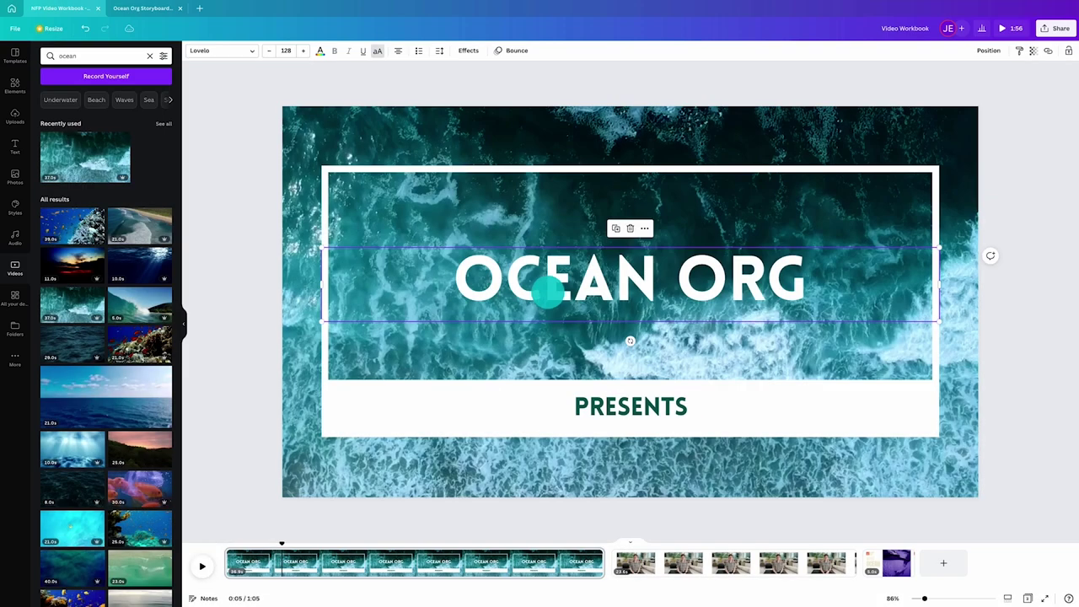
pyautogui.click(252, 52)
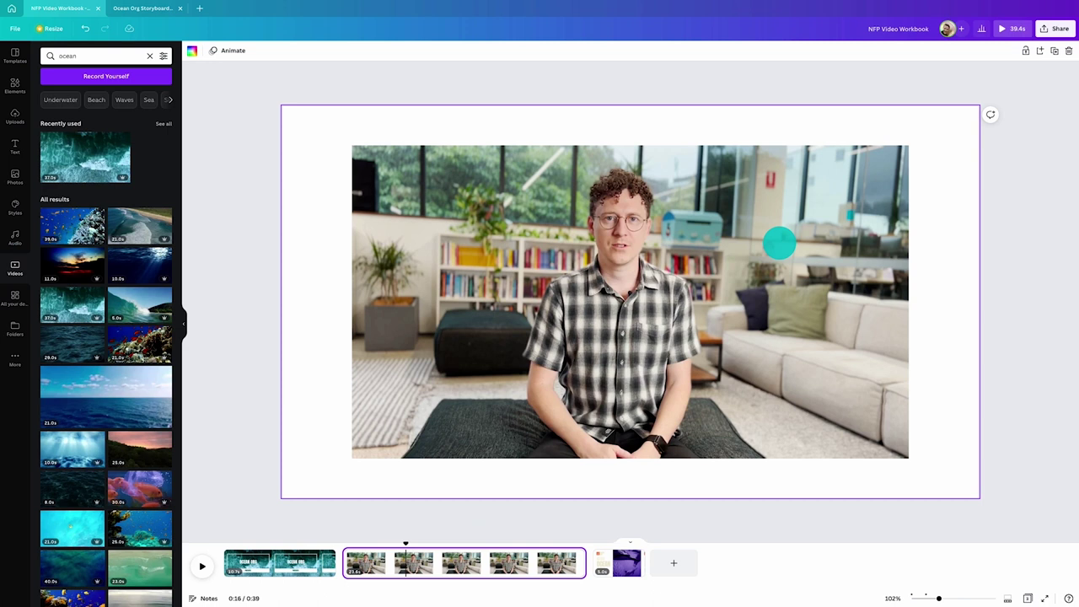
# - Show rulers and guides, and add a horizontal guide across the speaker clip
pyautogui.click(17, 28)
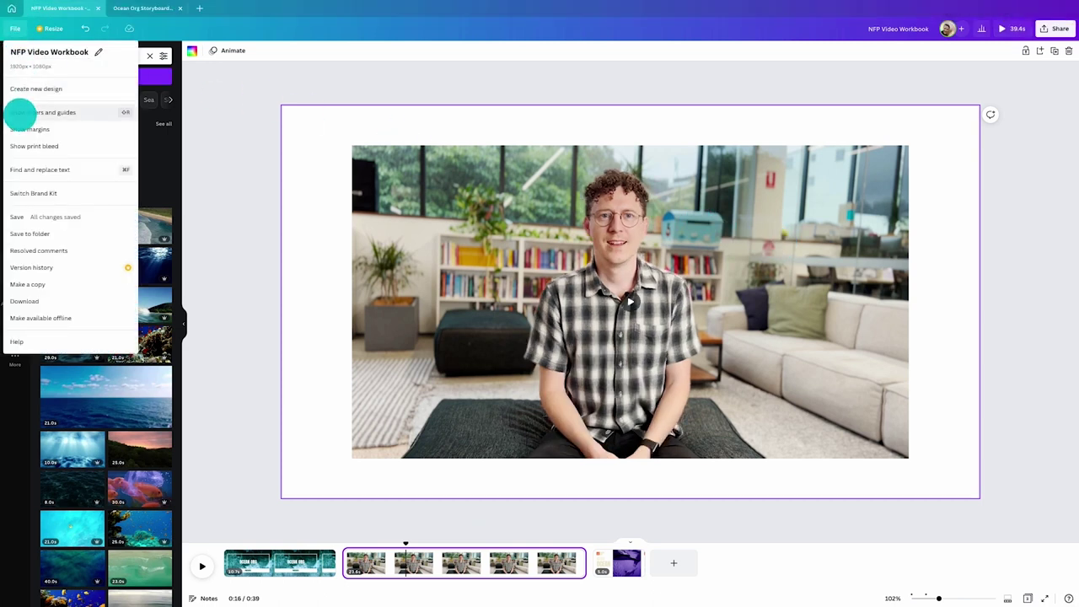
pyautogui.click(21, 112)
pyautogui.moveTo(474, 66); pyautogui.dragTo(459, 229)
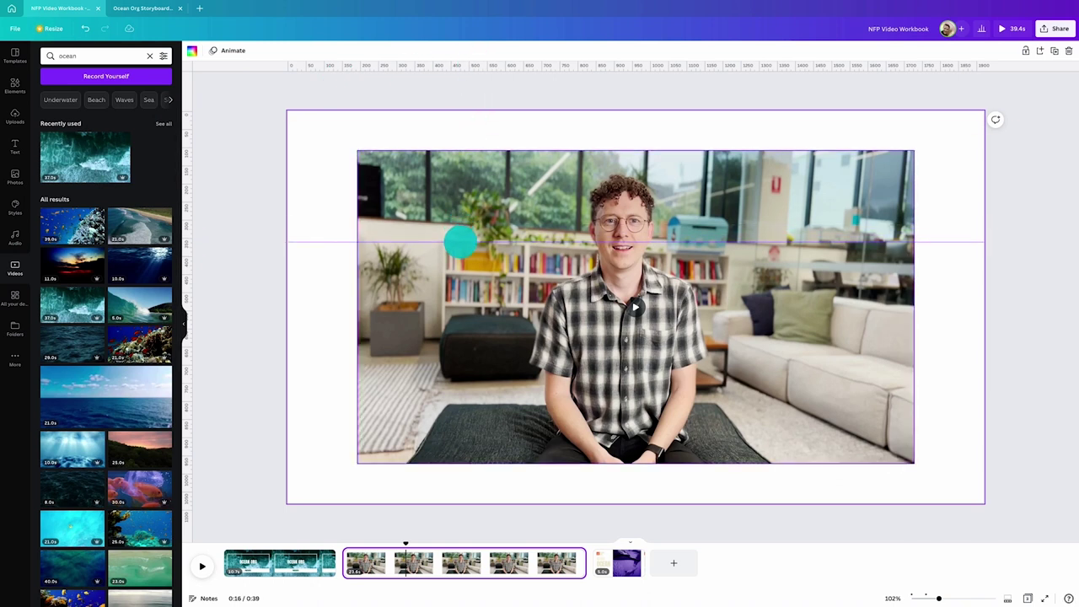
# - Tilt the speaker video about 4 degrees and enlarge it to fill the whole page
pyautogui.click(613, 414)
pyautogui.moveTo(635, 483); pyautogui.dragTo(648, 487)
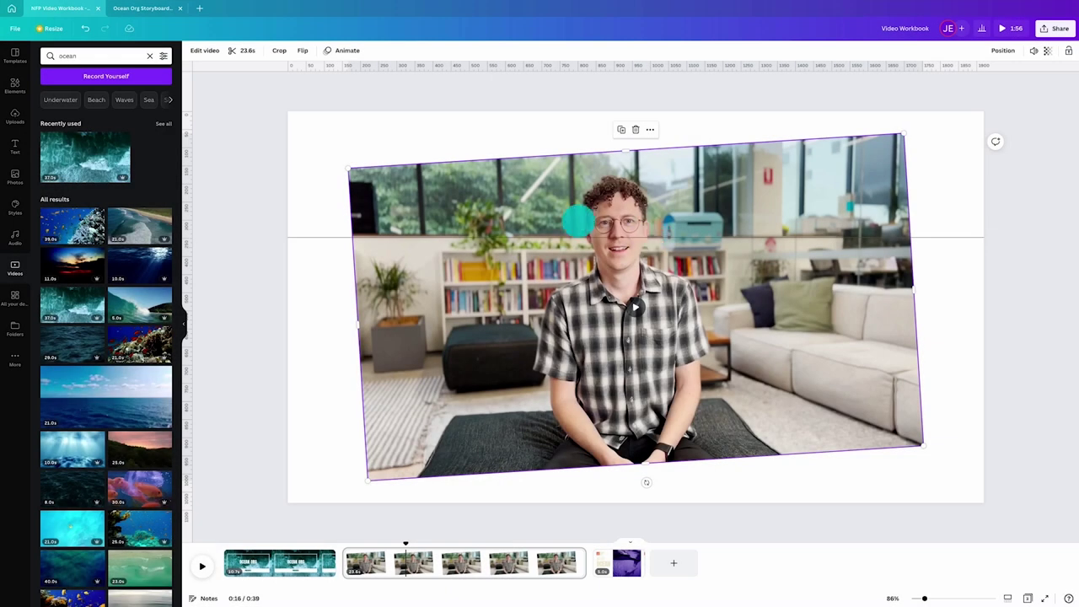
pyautogui.moveTo(349, 168); pyautogui.dragTo(241, 96)
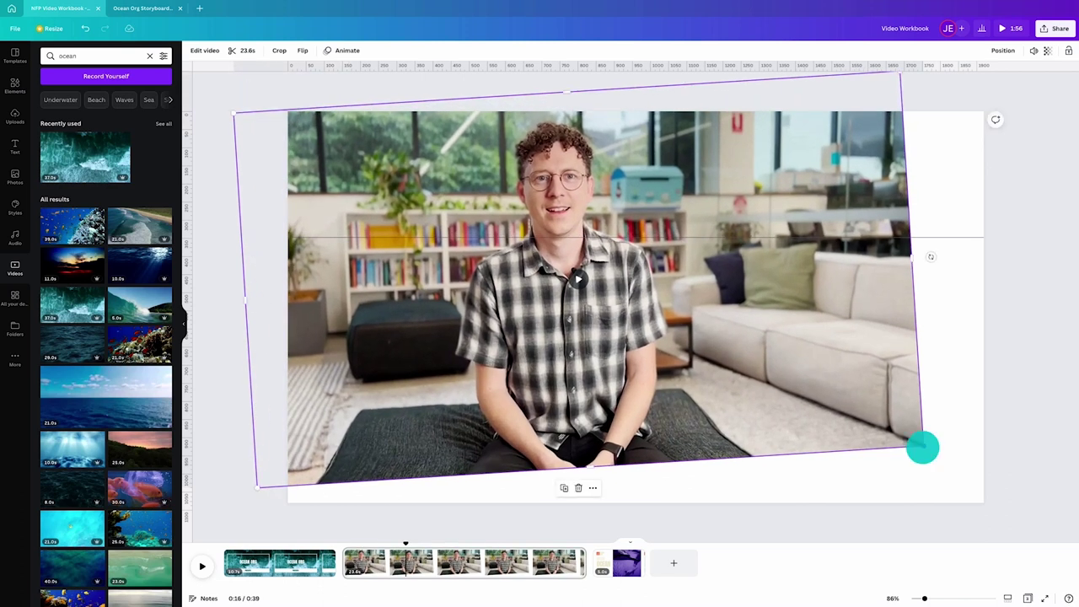
pyautogui.moveTo(922, 447); pyautogui.dragTo(1026, 529)
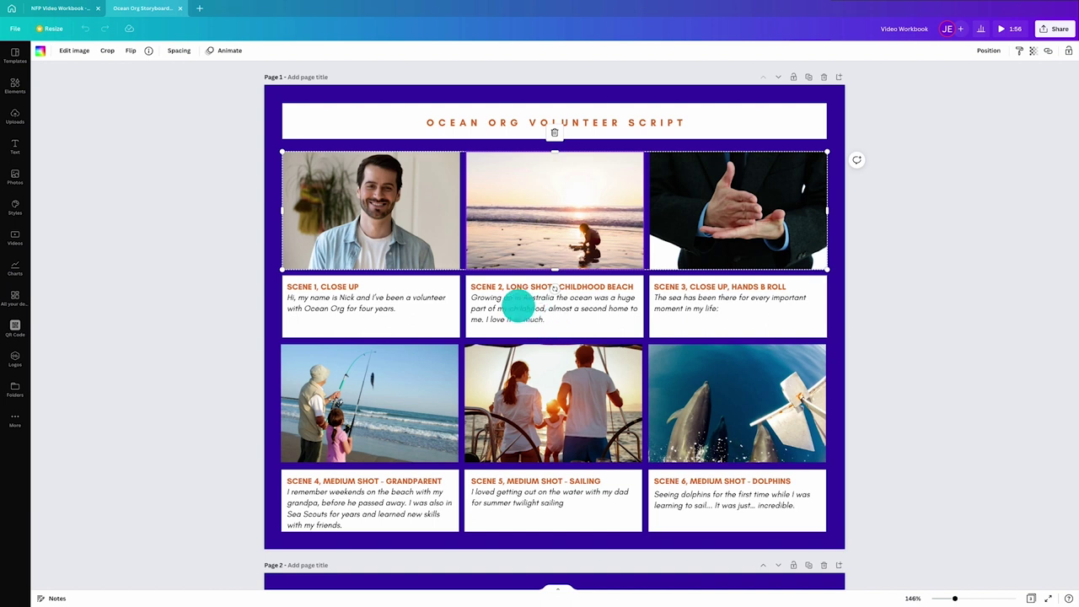
# - In the NFP Video Workbook, split the speaker clip at 0:15 and 0:23 into 4.5s, 7.8s and 11.3s clips
pyautogui.click(57, 8)
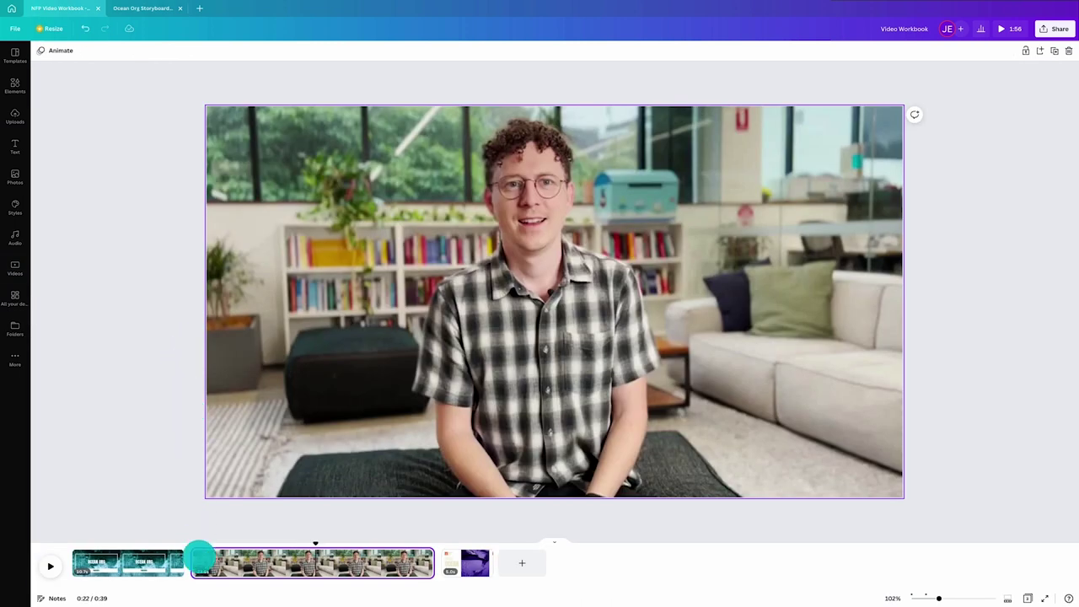
pyautogui.click(200, 556)
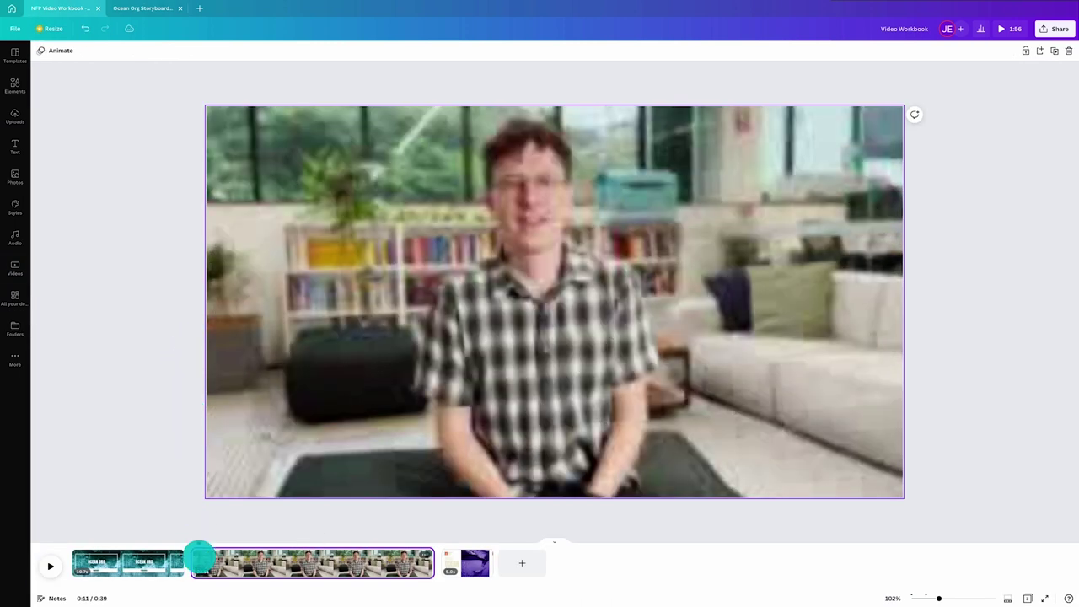
pyautogui.click(198, 540)
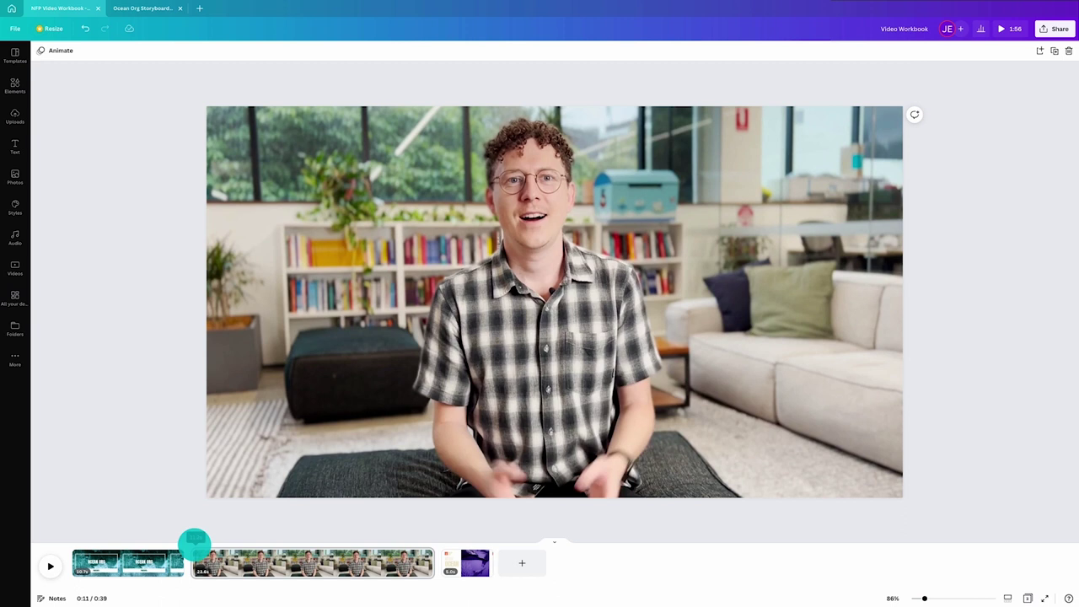
pyautogui.press('space')
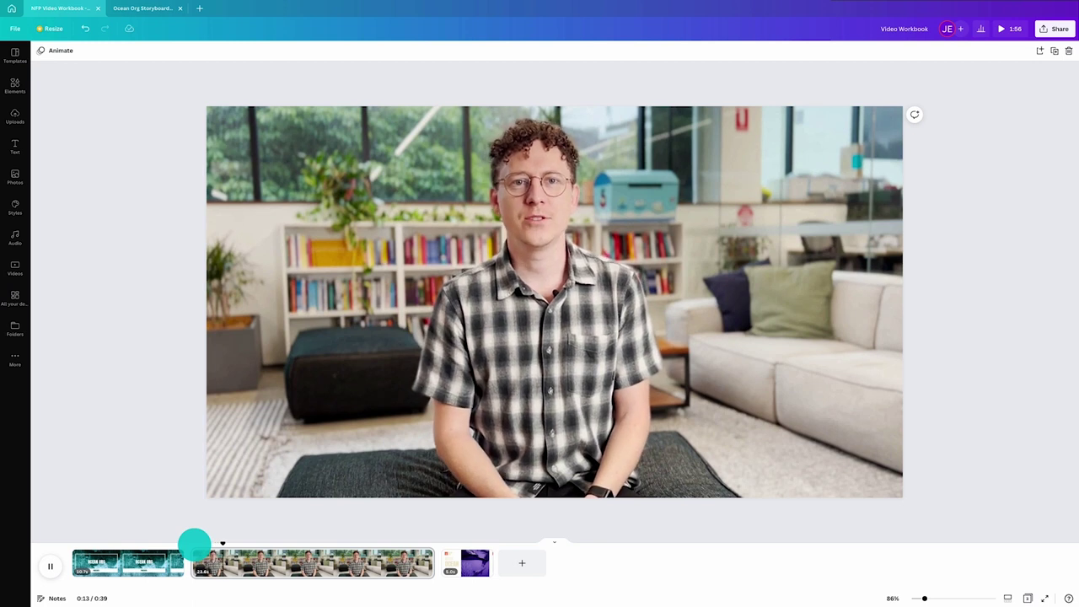
pyautogui.press('space')
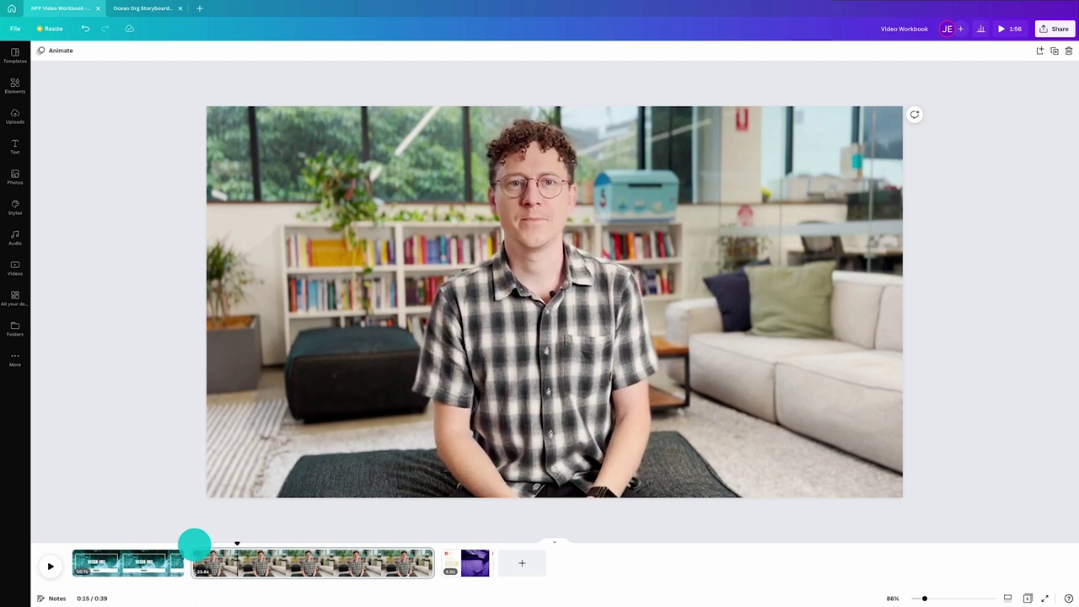
pyautogui.press('s')
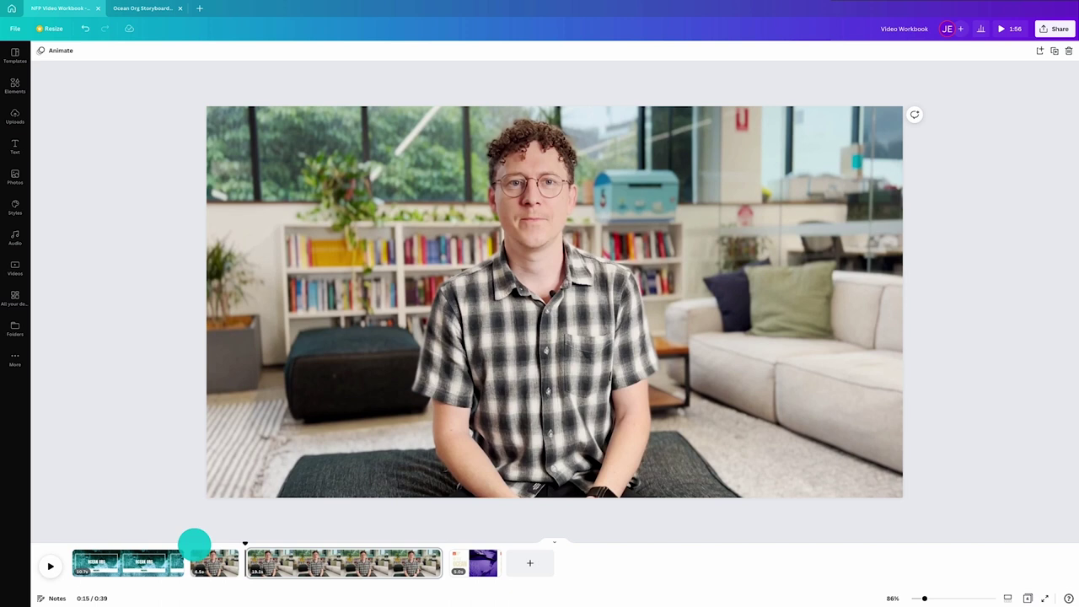
pyautogui.press('space')
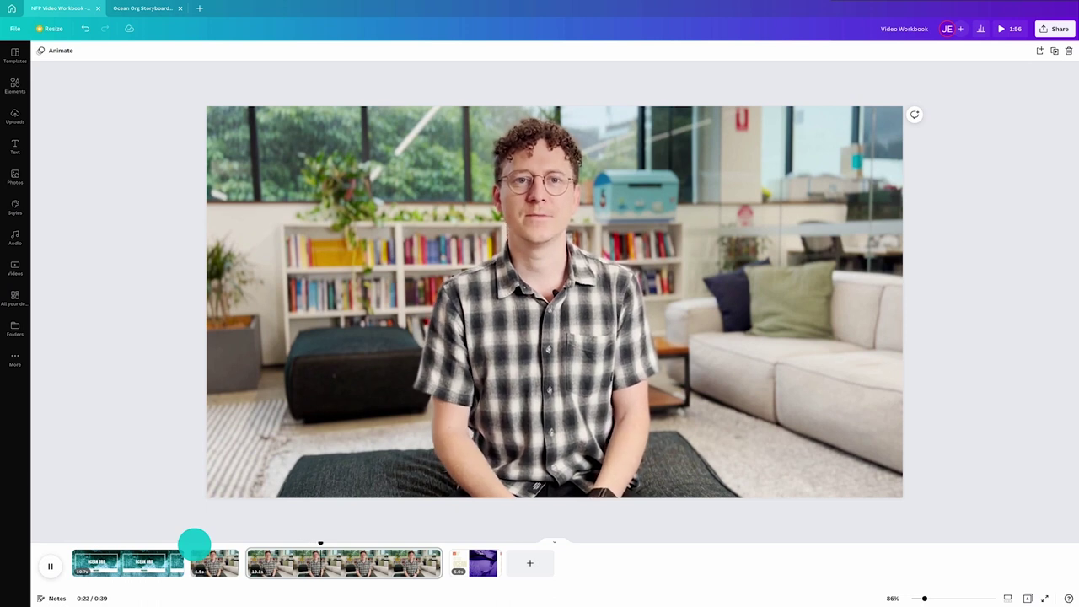
pyautogui.press('space')
pyautogui.press('s')
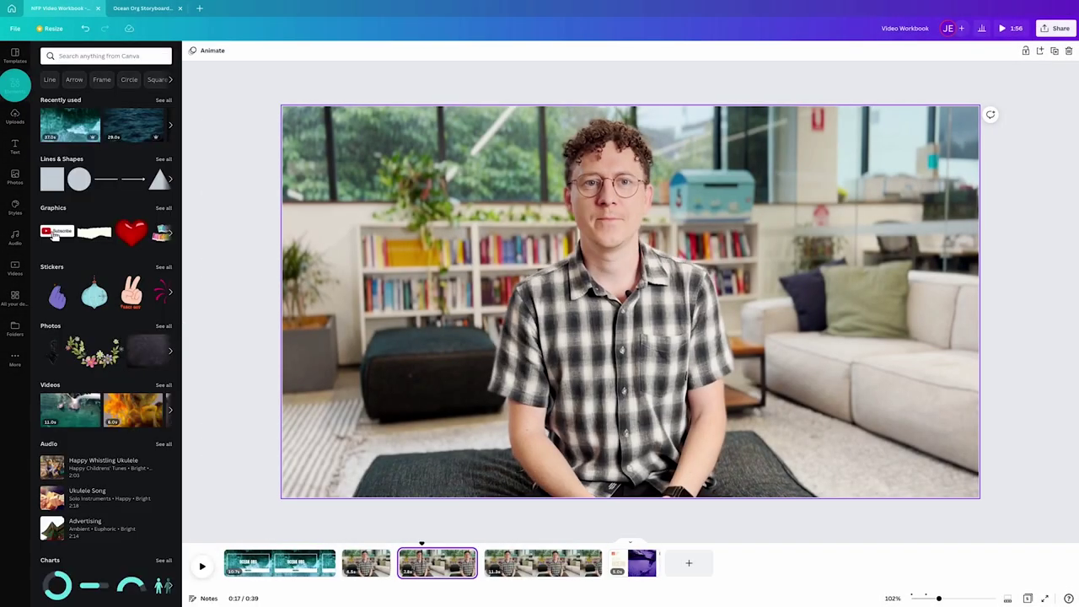
# - Add a landscape grid from an Elements 'grid' search to the middle clip, sized 1539 by 782
pyautogui.click(68, 56)
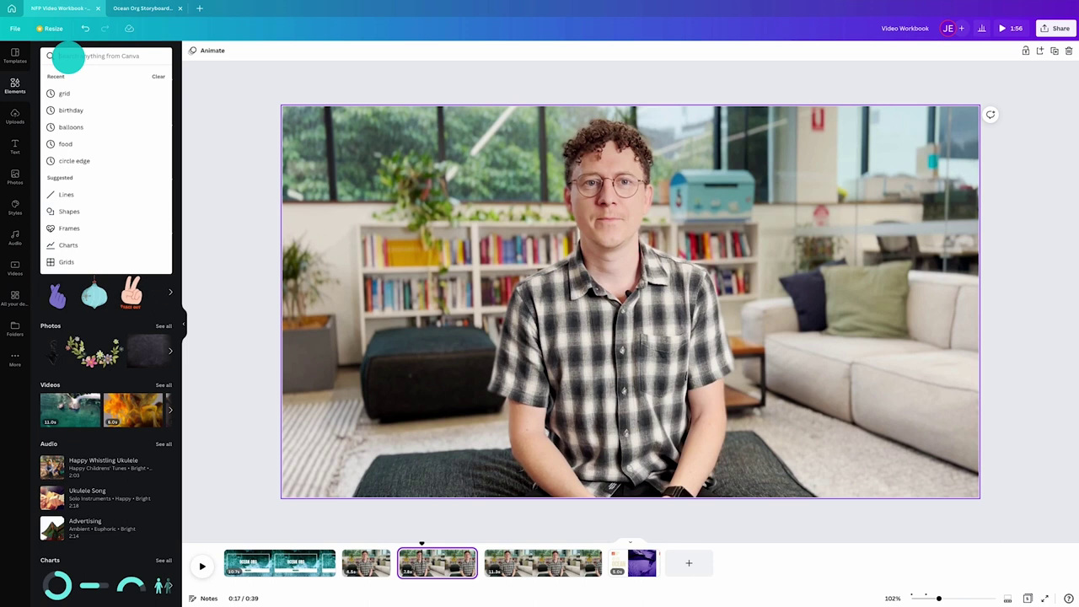
pyautogui.write('grid')
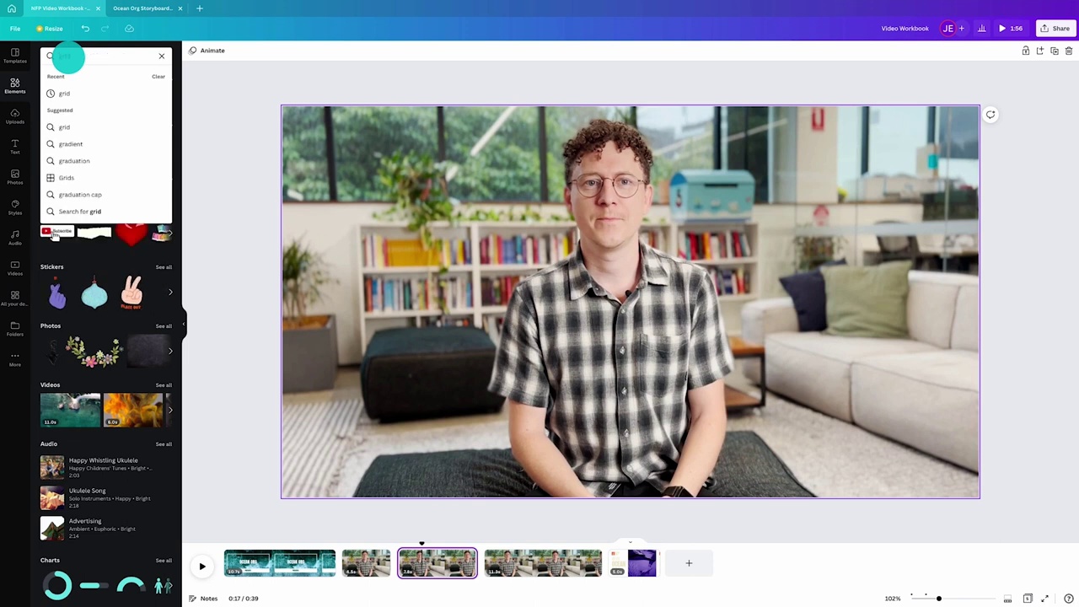
pyautogui.press('Return')
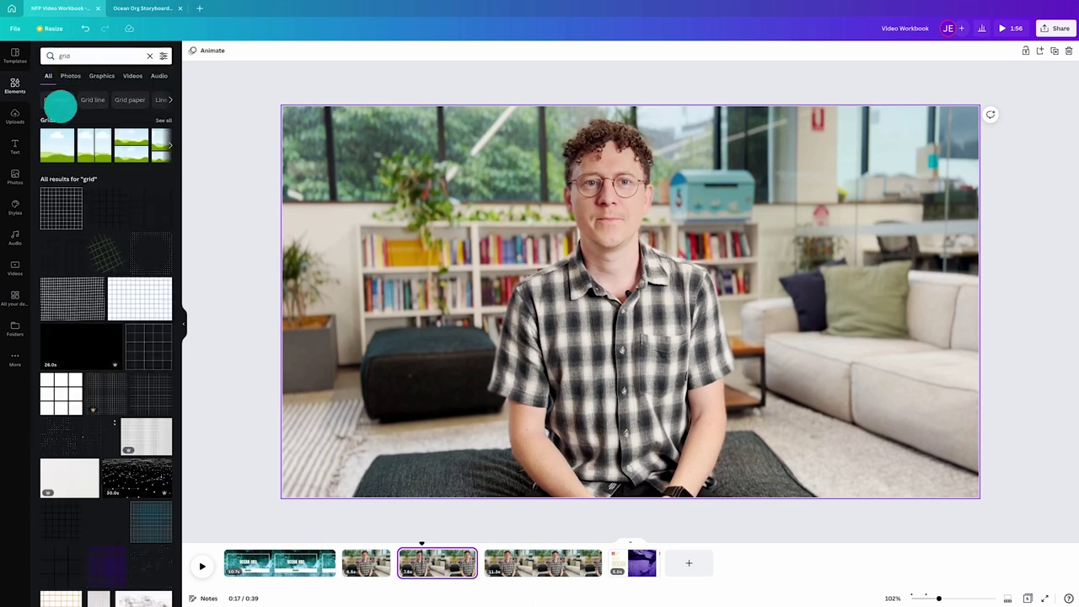
pyautogui.click(148, 145)
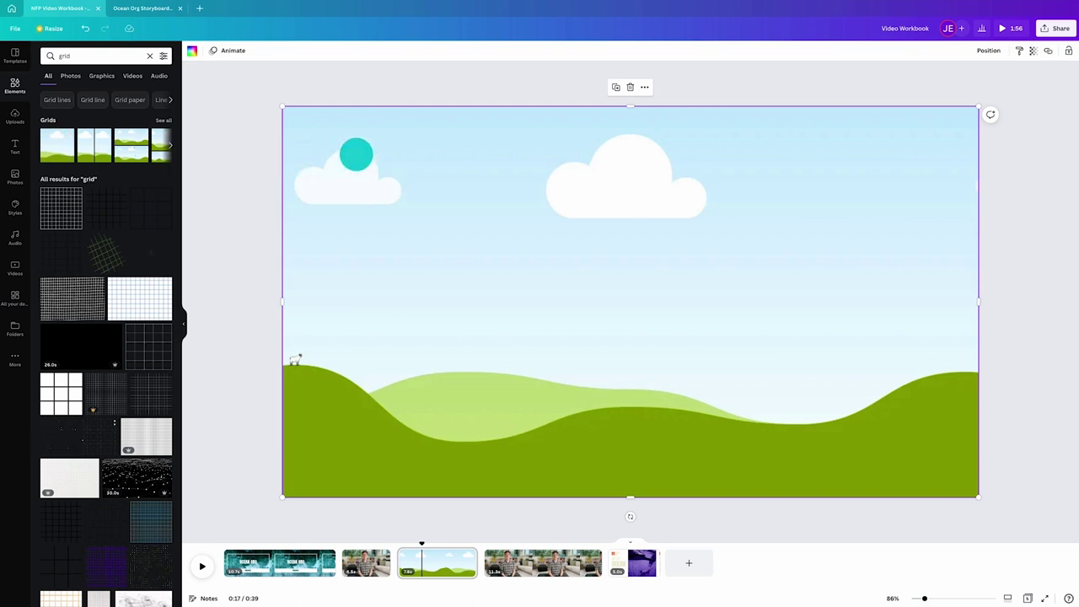
pyautogui.moveTo(354, 154)
pyautogui.mouseDown()
pyautogui.moveTo(468, 298)
pyautogui.moveTo(351, 176)
pyautogui.moveTo(352, 154)
pyautogui.mouseUp()
pyautogui.moveTo(282, 107)
pyautogui.mouseDown()
pyautogui.moveTo(421, 216)
pyautogui.moveTo(283, 106)
pyautogui.mouseUp()
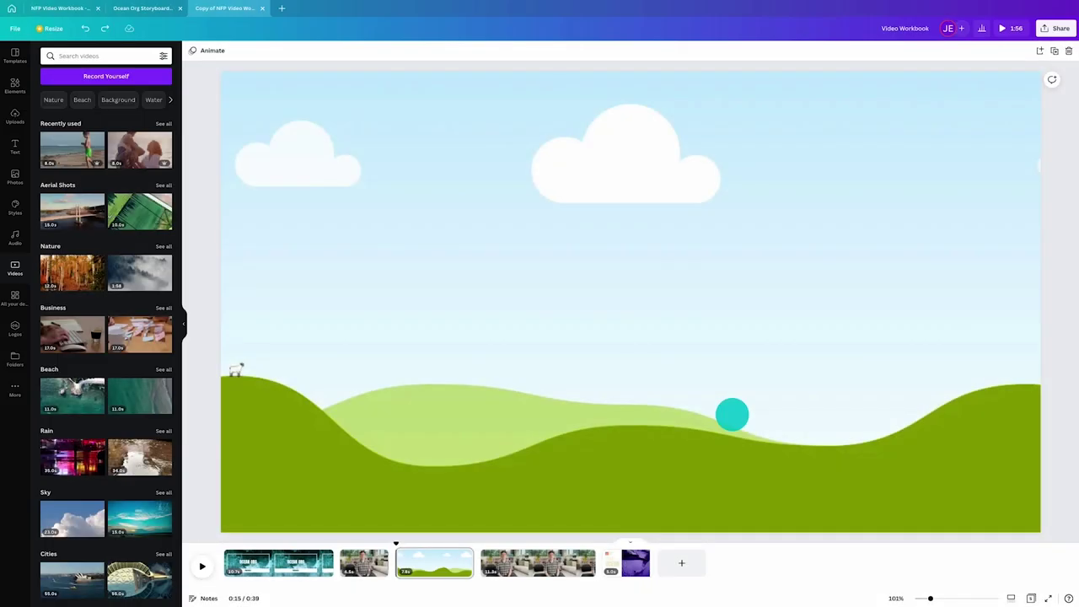
# - Search stock videos for 'child running beach' and place the running-boy clip on the hills page
pyautogui.click(184, 322)
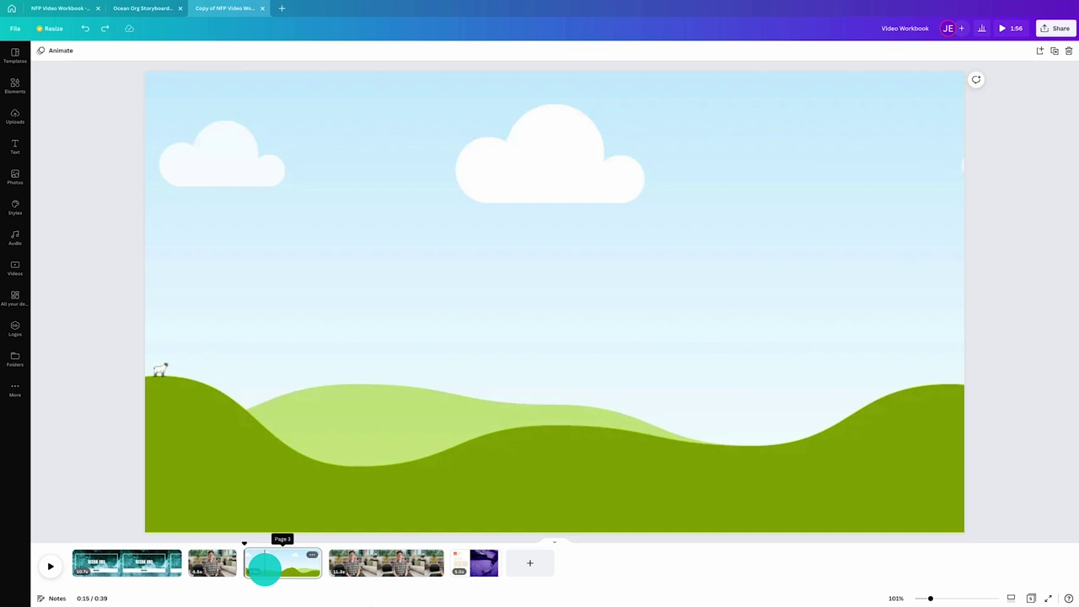
pyautogui.click(264, 570)
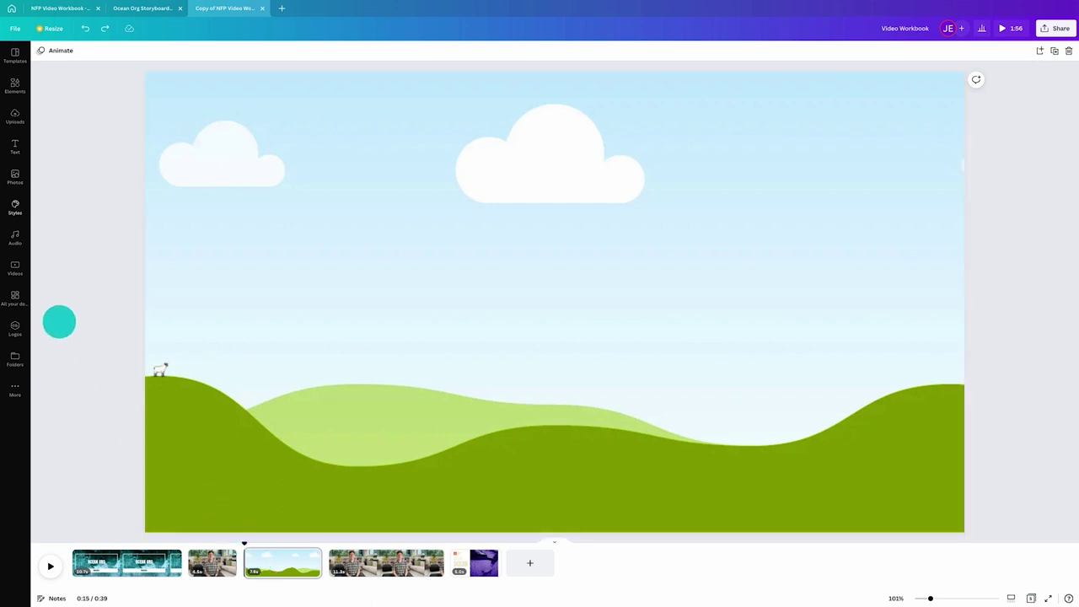
pyautogui.click(13, 268)
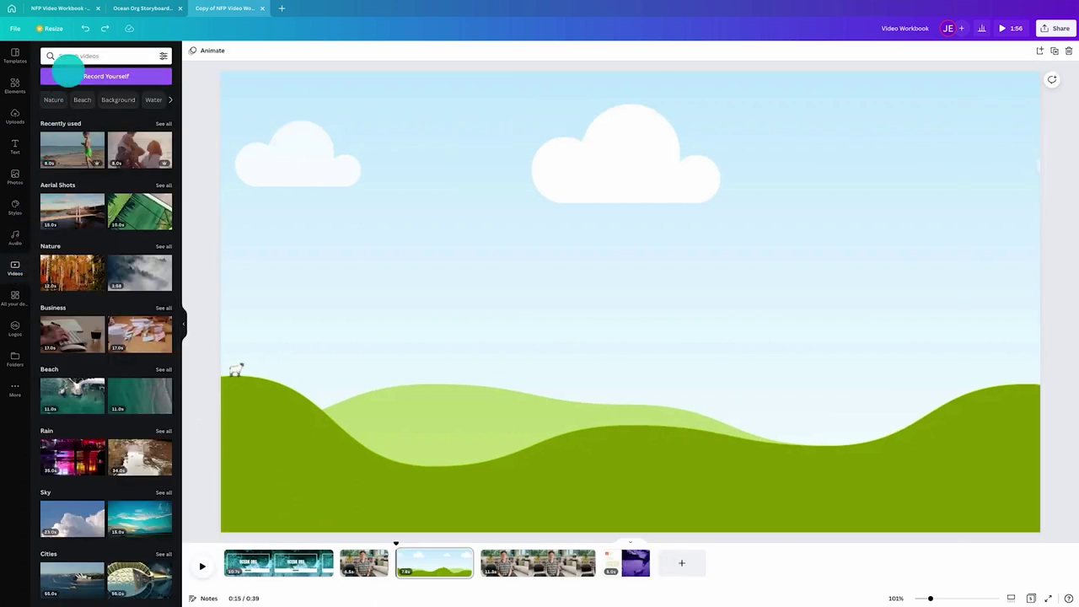
pyautogui.click(73, 56)
pyautogui.write('child')
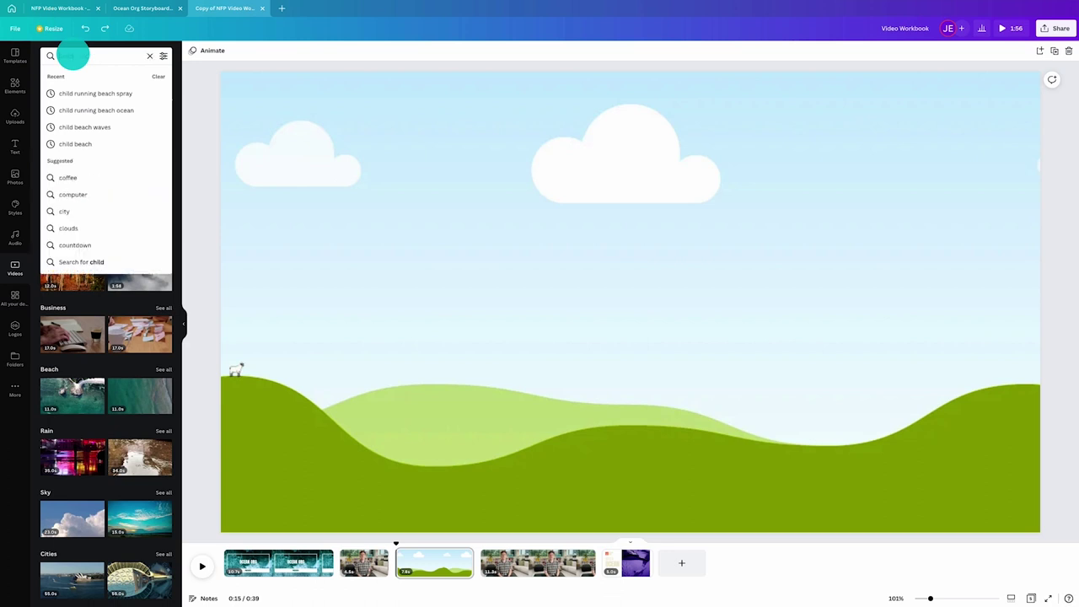
pyautogui.write(' running beach')
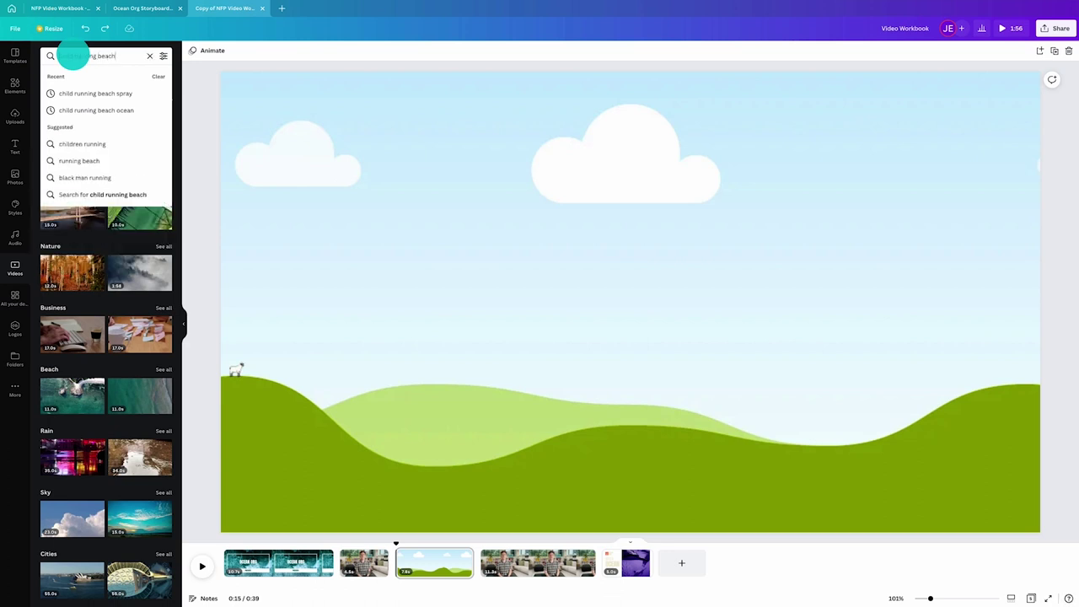
pyautogui.press('Return')
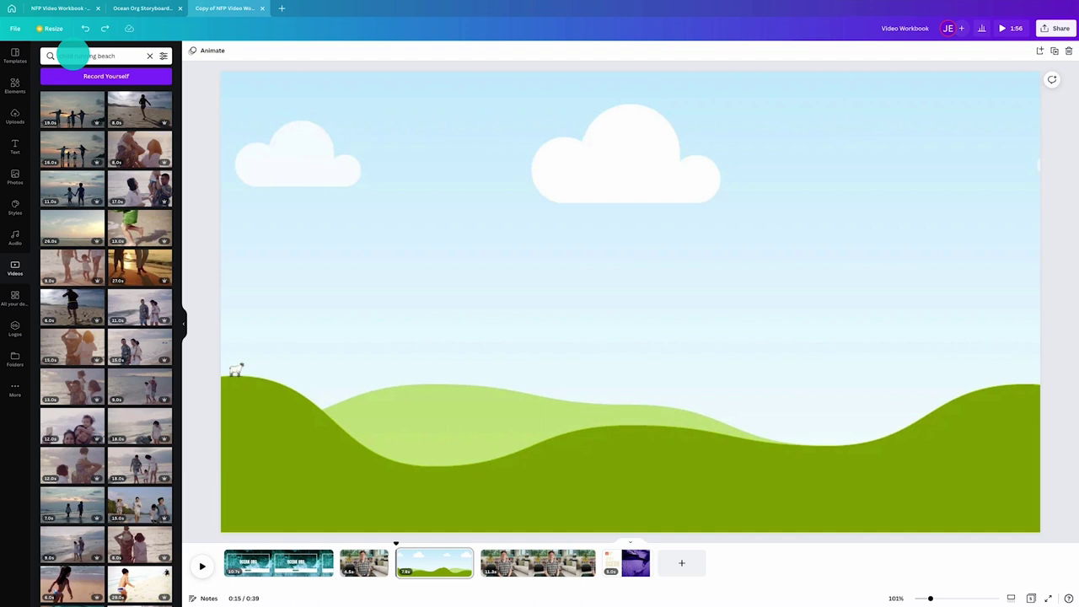
pyautogui.click(150, 55)
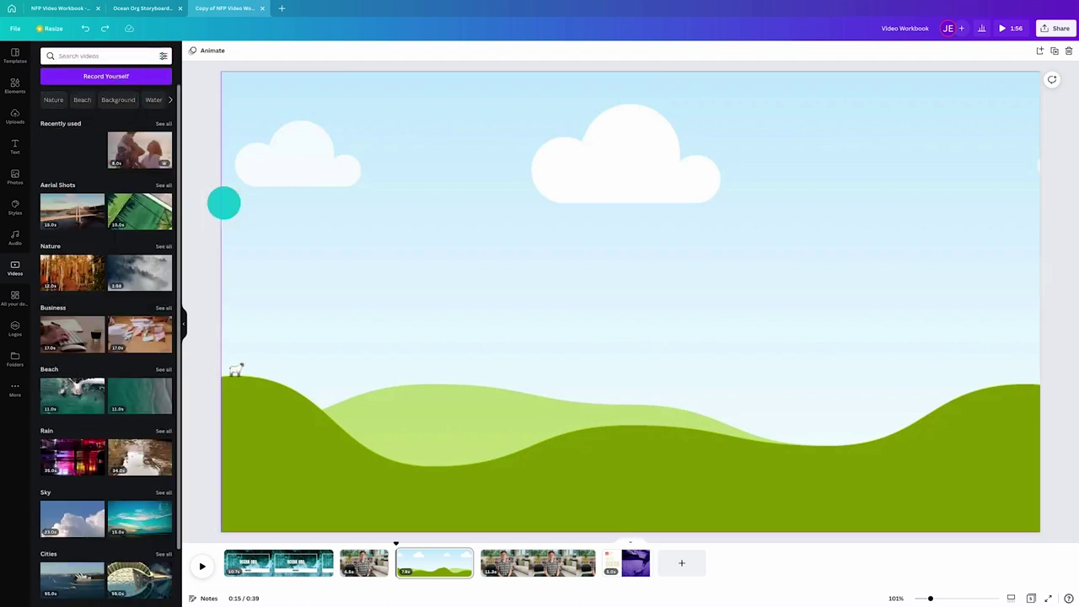
pyautogui.moveTo(223, 202); pyautogui.dragTo(248, 210)
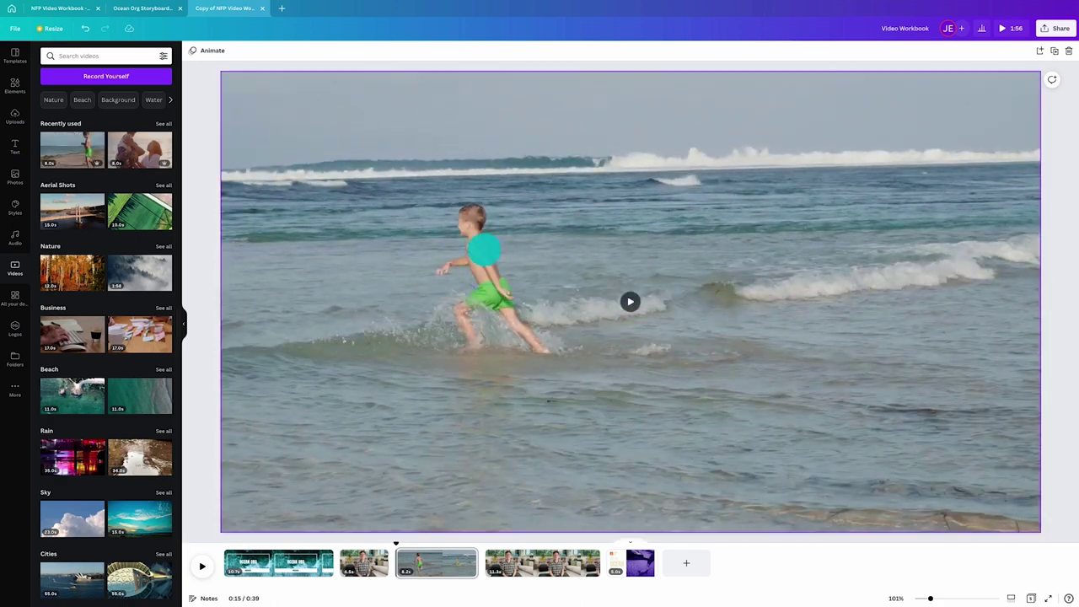
# - Trim the beach clip and set its volume to 0
pyautogui.click(485, 250)
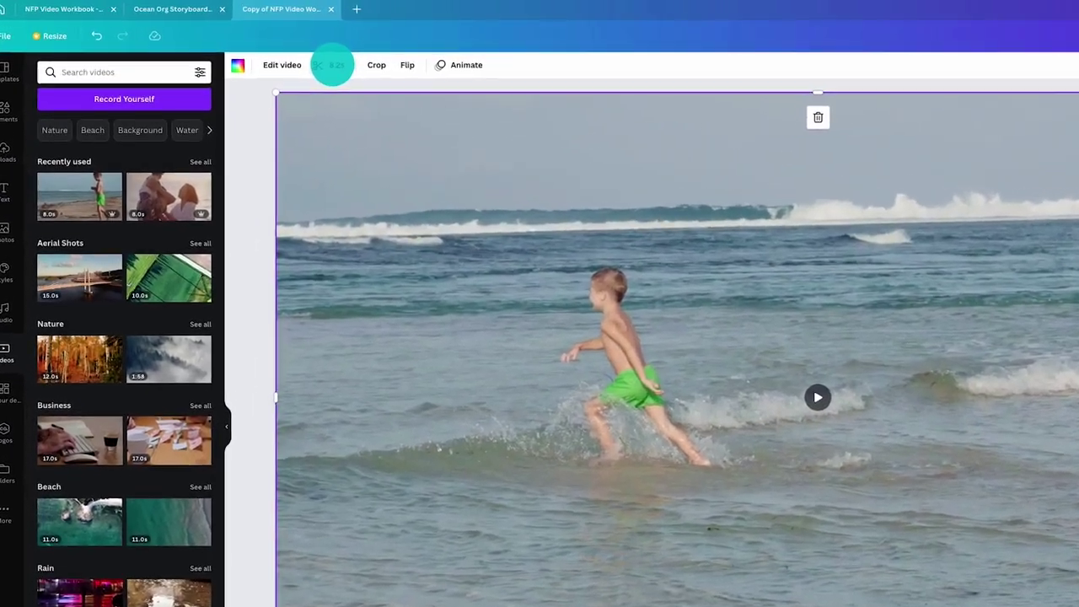
pyautogui.click(333, 65)
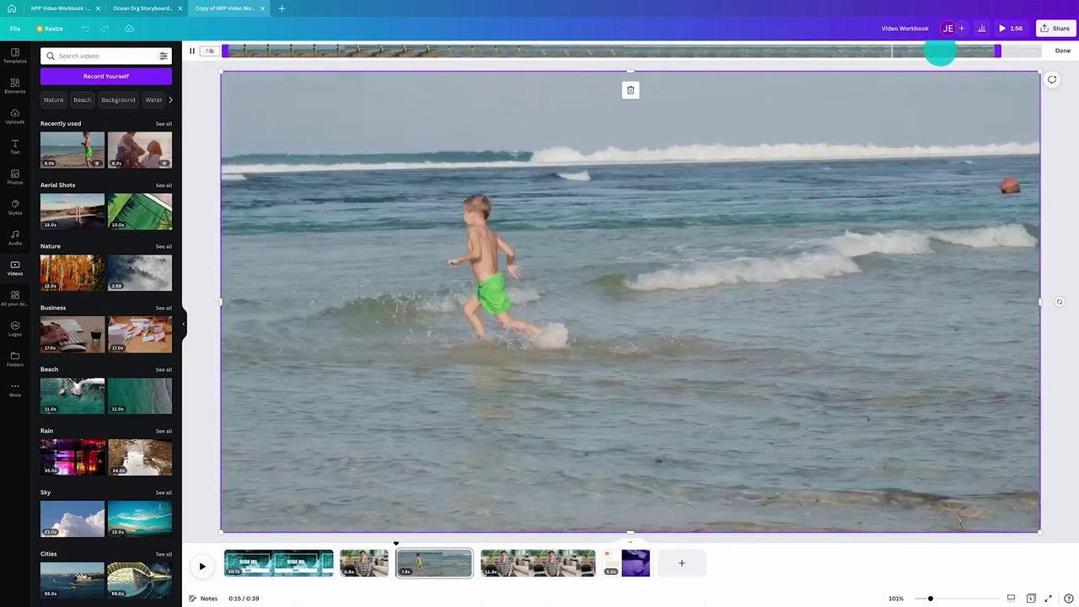
pyautogui.click(1061, 50)
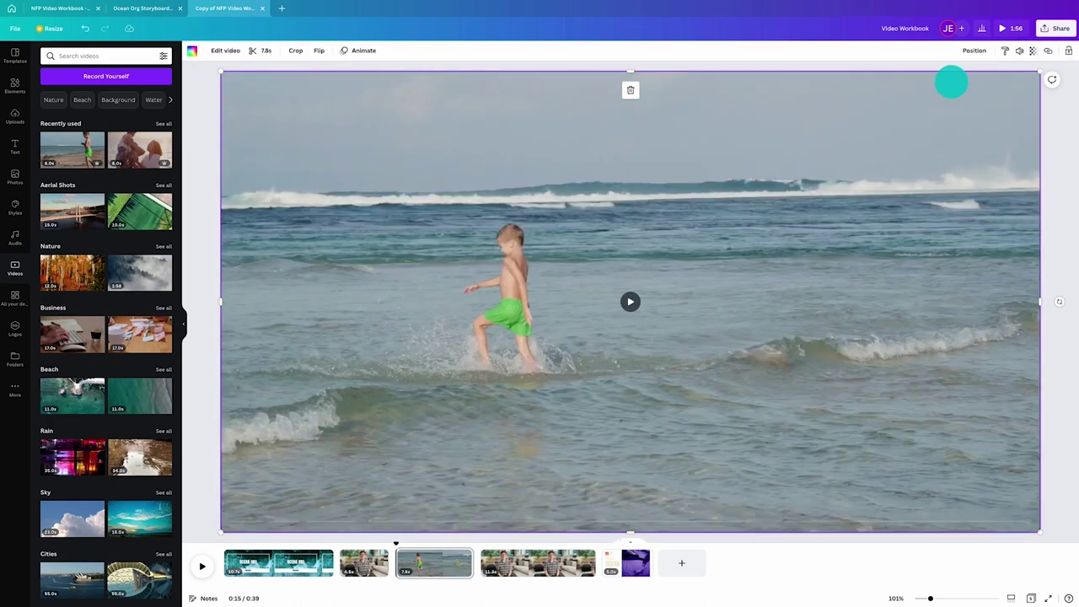
pyautogui.click(1019, 50)
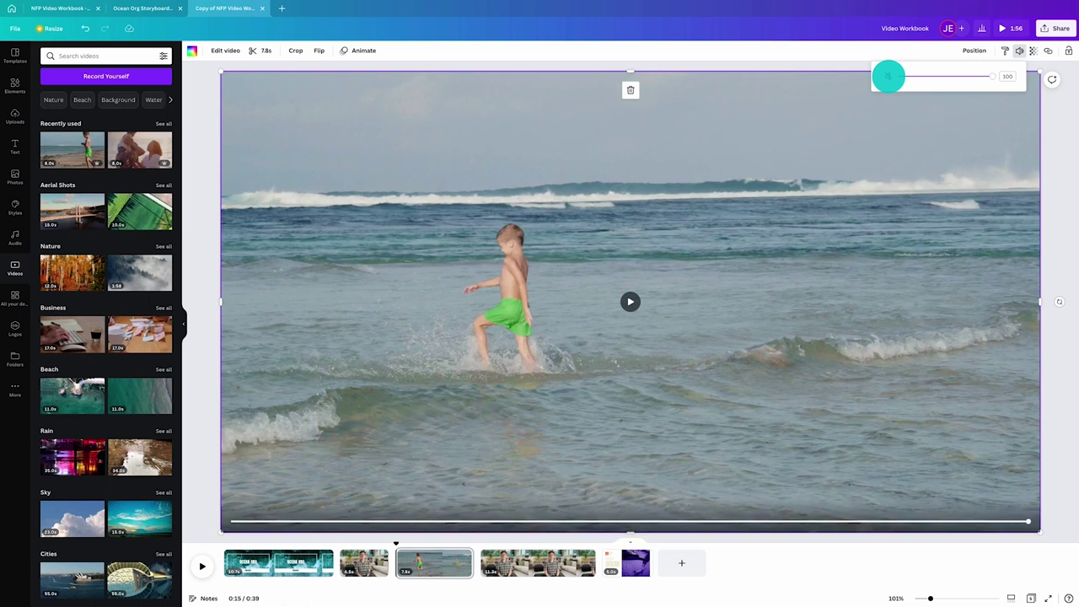
pyautogui.click(887, 76)
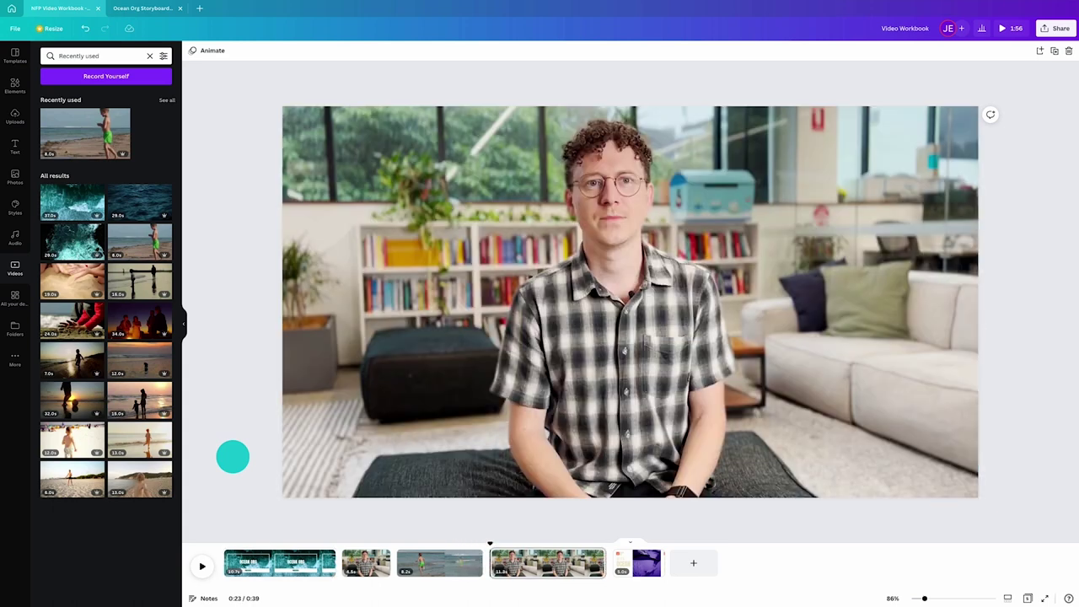
# - Stop the preview playback
pyautogui.click(233, 456)
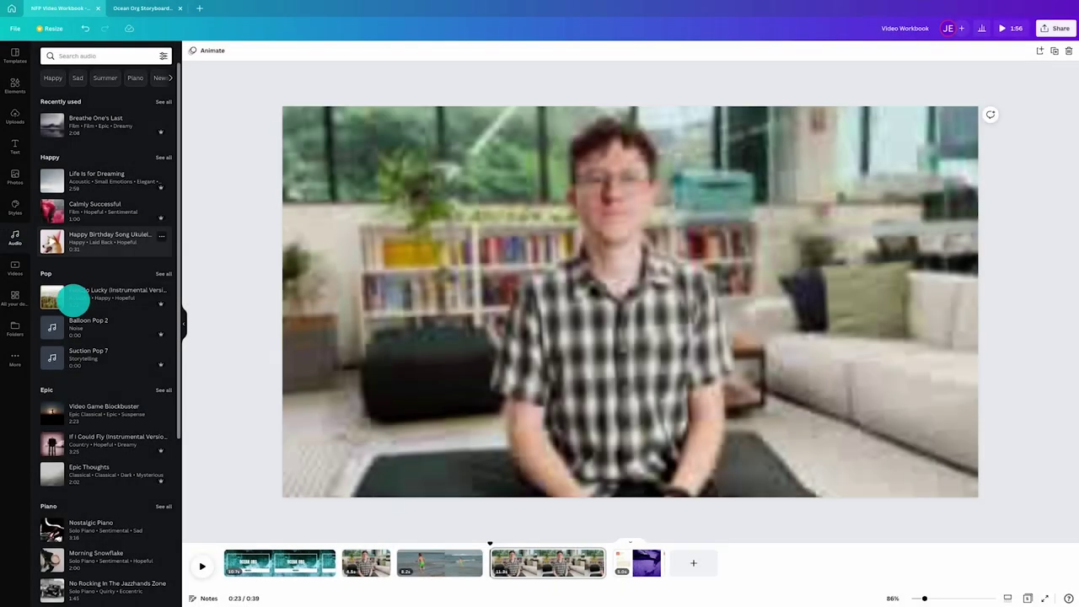
# - Search the audio library for 'epic' and preview Slow Motion and another epic track
pyautogui.scroll(-2, 79, 301)
pyautogui.scroll(2, 79, 304)
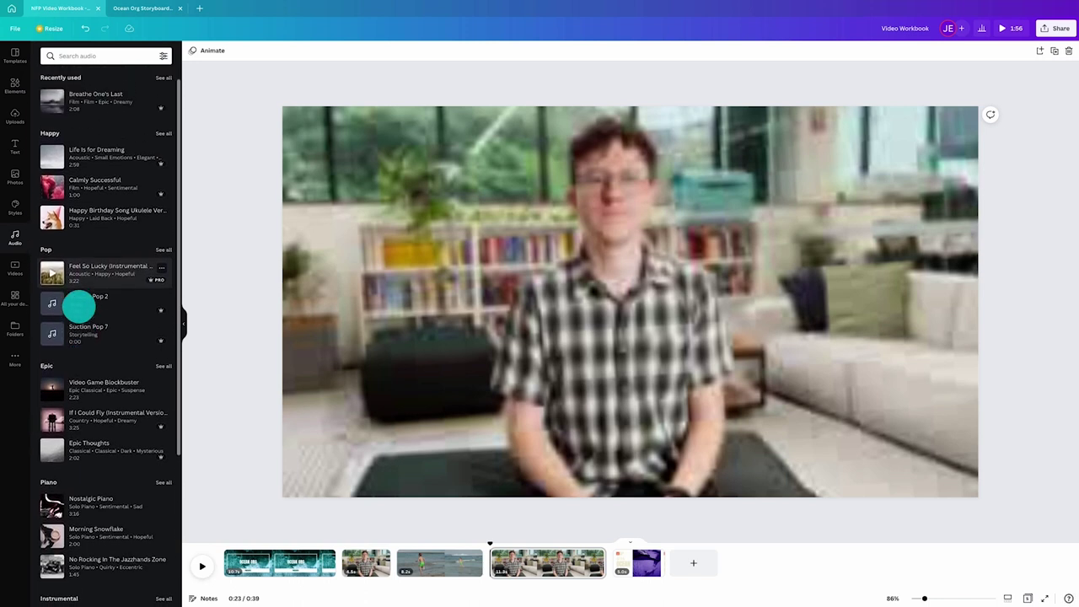
pyautogui.click(81, 56)
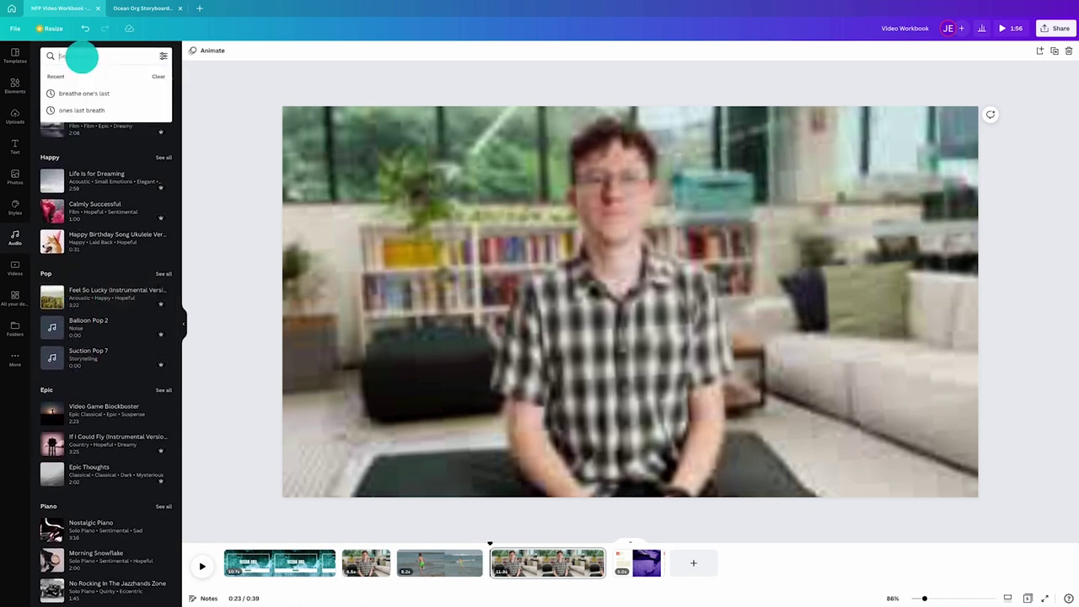
pyautogui.write('epic')
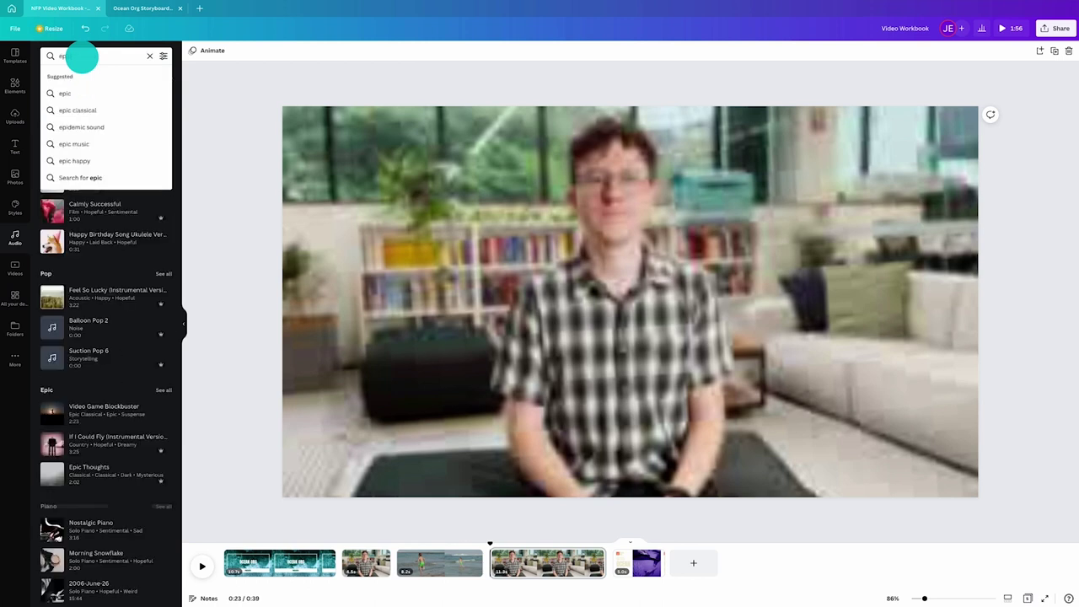
pyautogui.press('Return')
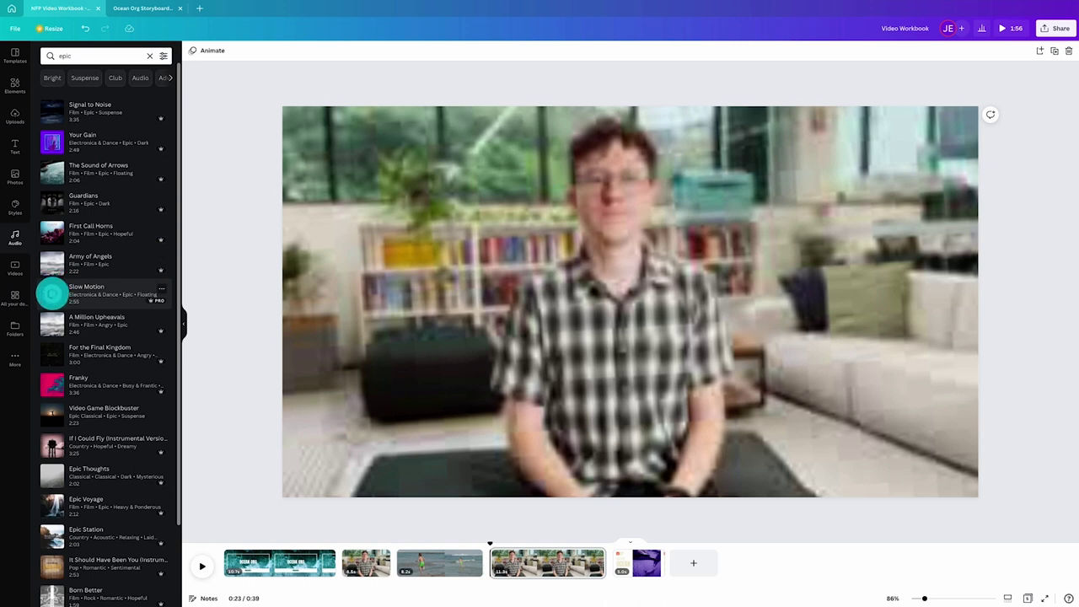
pyautogui.click(52, 294)
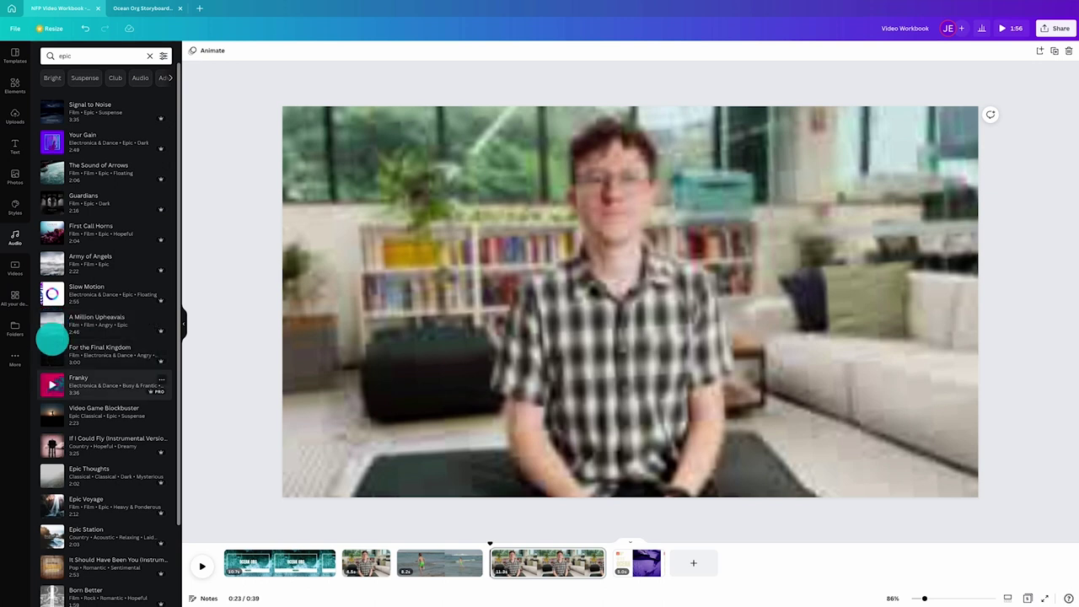
pyautogui.click(51, 412)
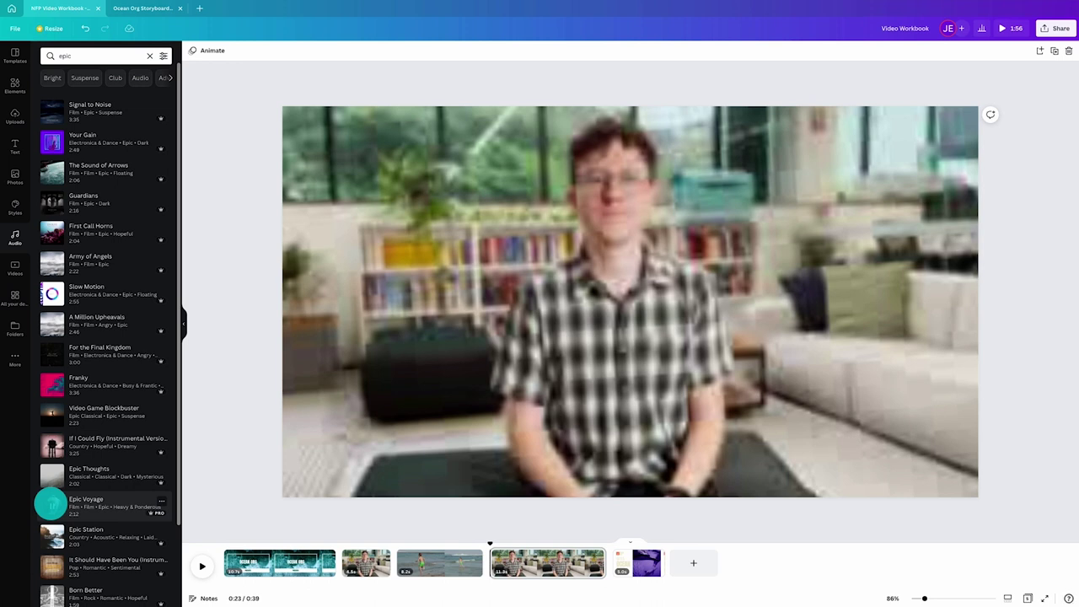
# - Add Breathe One's Last to the video and move it to start at 0:00
pyautogui.click(78, 56)
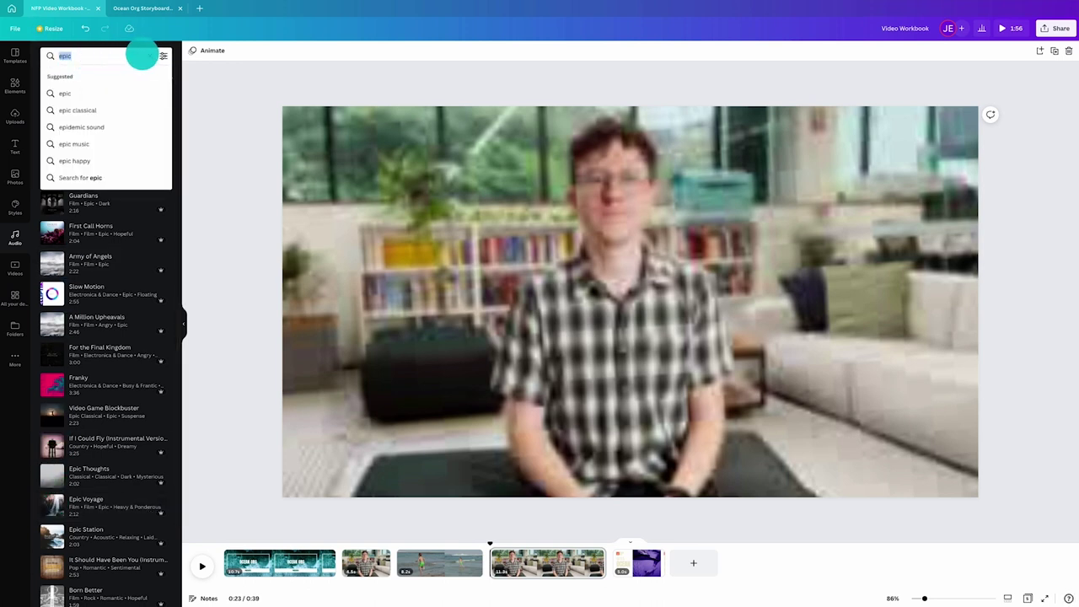
pyautogui.click(150, 56)
pyautogui.click(90, 123)
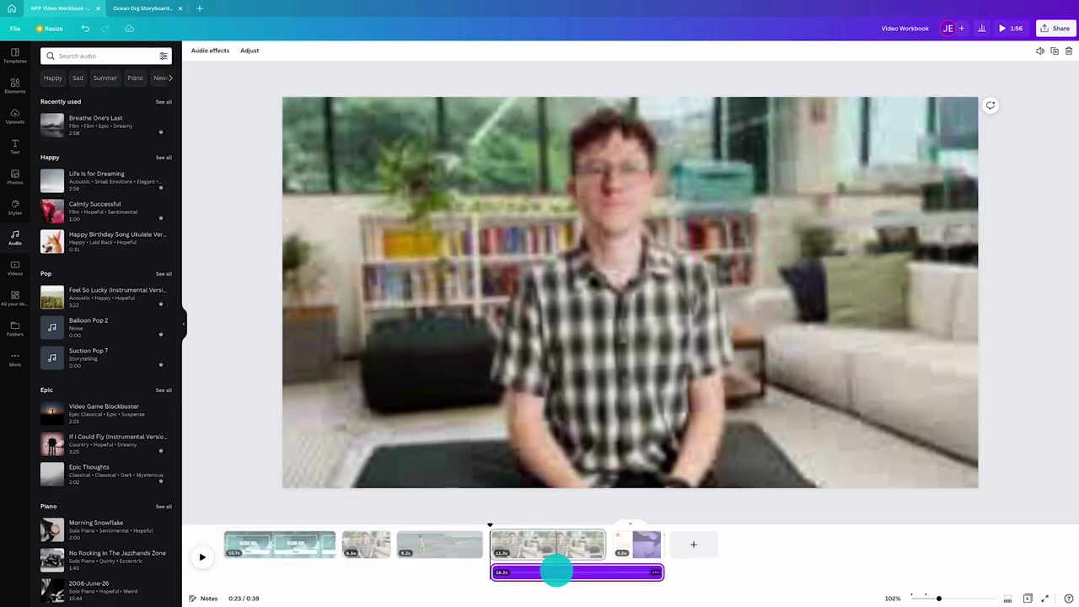
pyautogui.moveTo(552, 572); pyautogui.dragTo(258, 568)
pyautogui.click(202, 557)
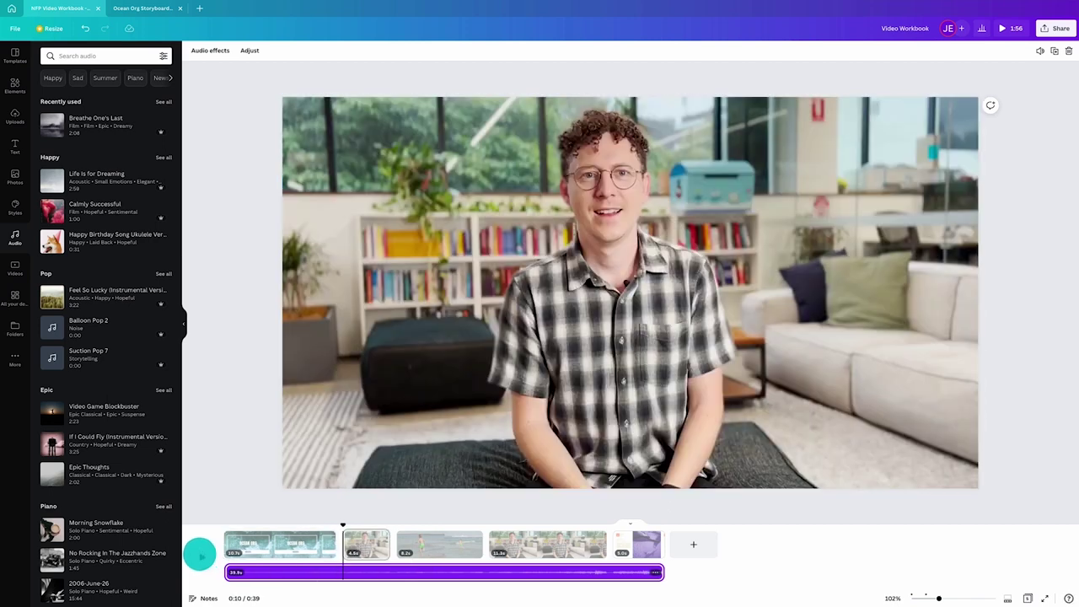
# - Choose which section of Breathe One's Last plays and replay the video to check it
pyautogui.click(201, 558)
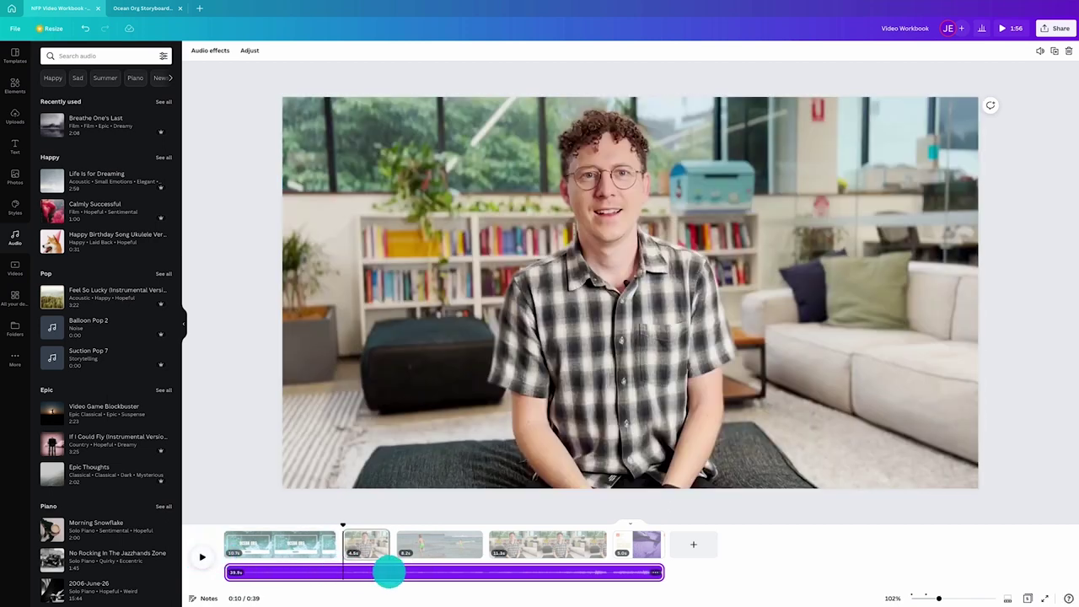
pyautogui.moveTo(389, 573); pyautogui.dragTo(364, 579)
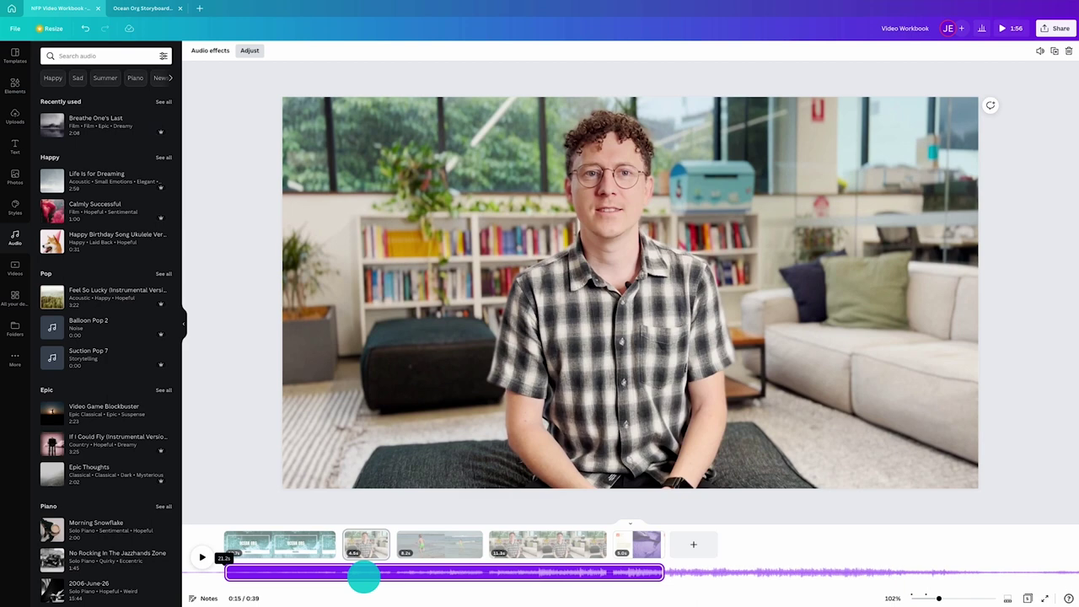
pyautogui.click(203, 556)
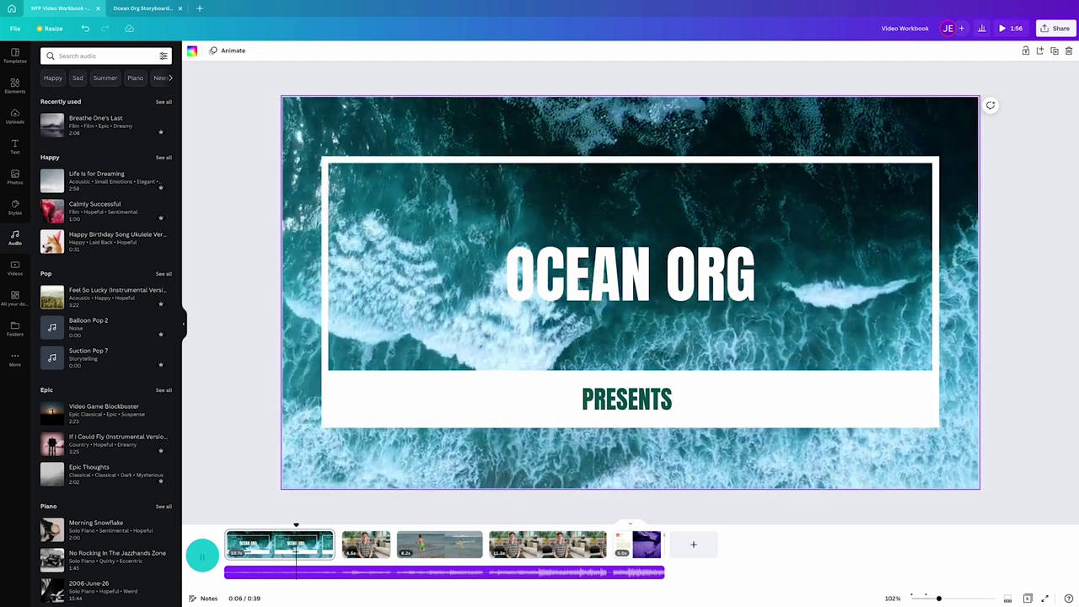
pyautogui.click(202, 555)
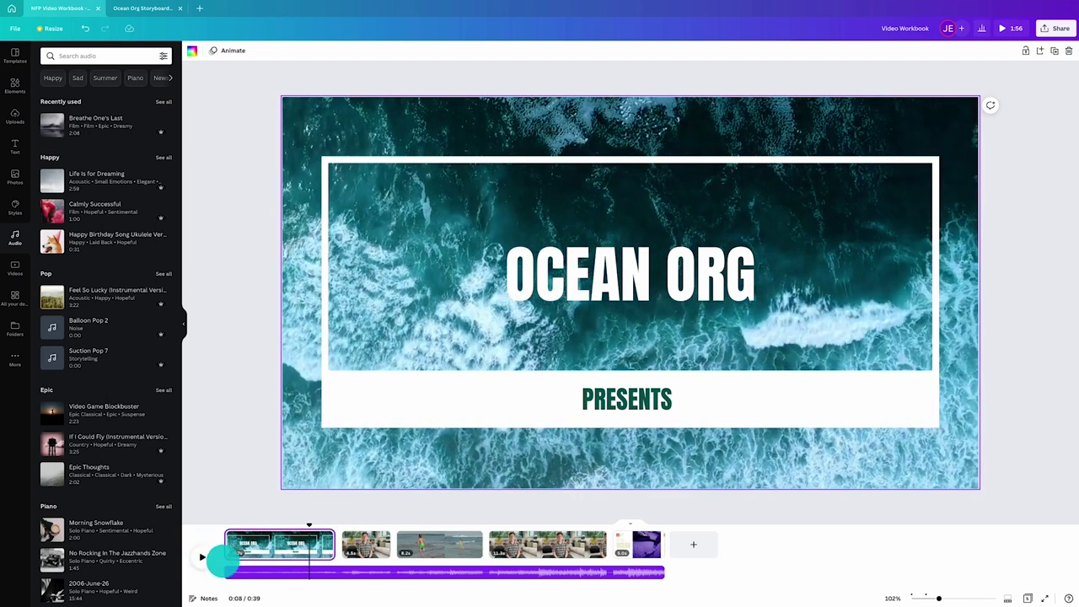
pyautogui.click(264, 573)
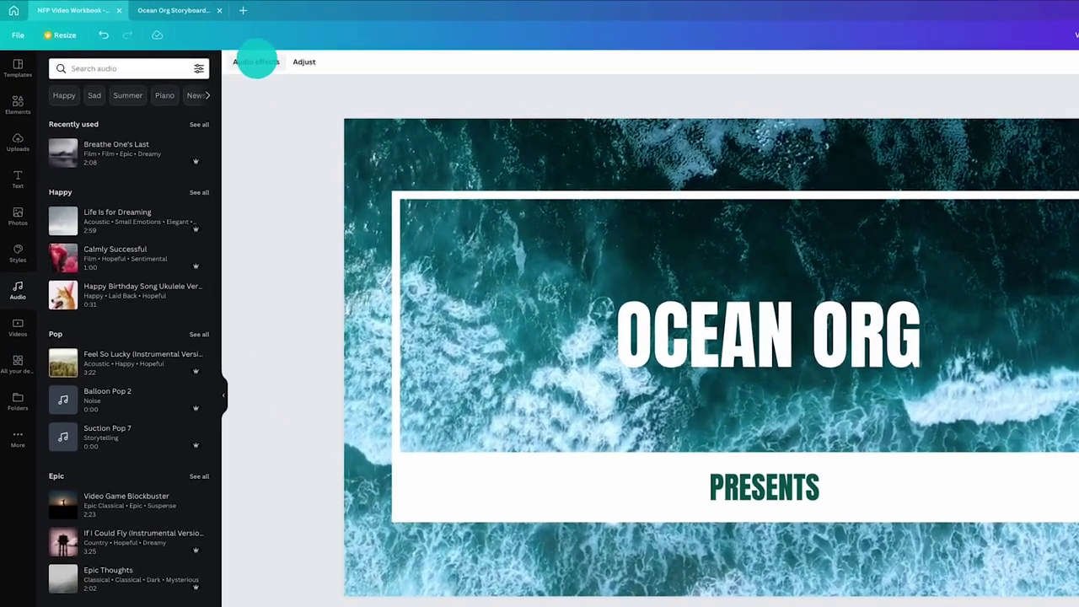
# - Give the Breathe One's Last music a 1.5-second fade-in
pyautogui.click(210, 50)
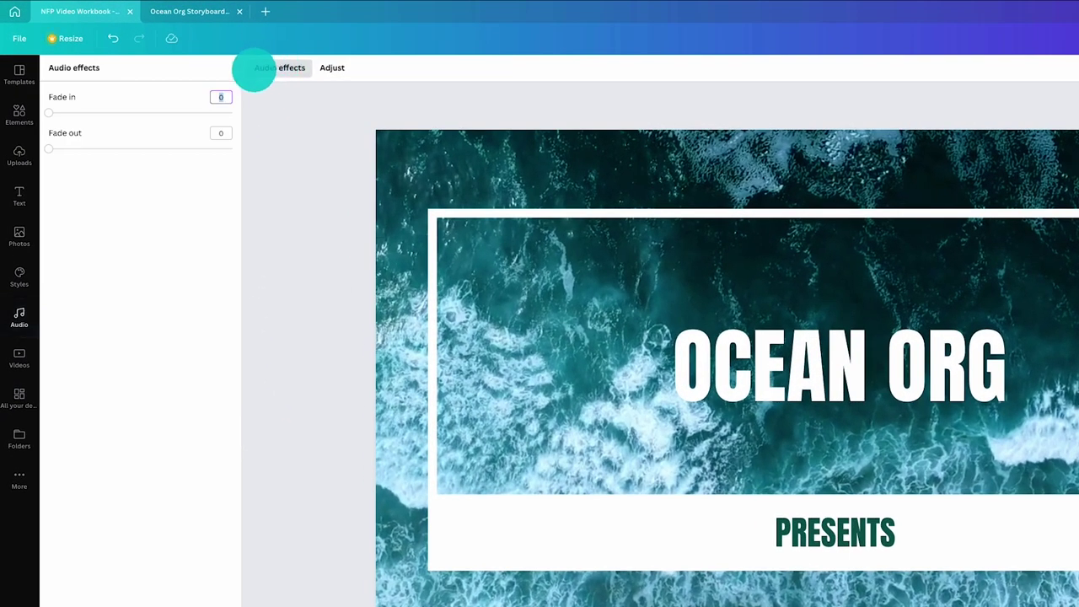
pyautogui.moveTo(49, 112); pyautogui.dragTo(104, 112)
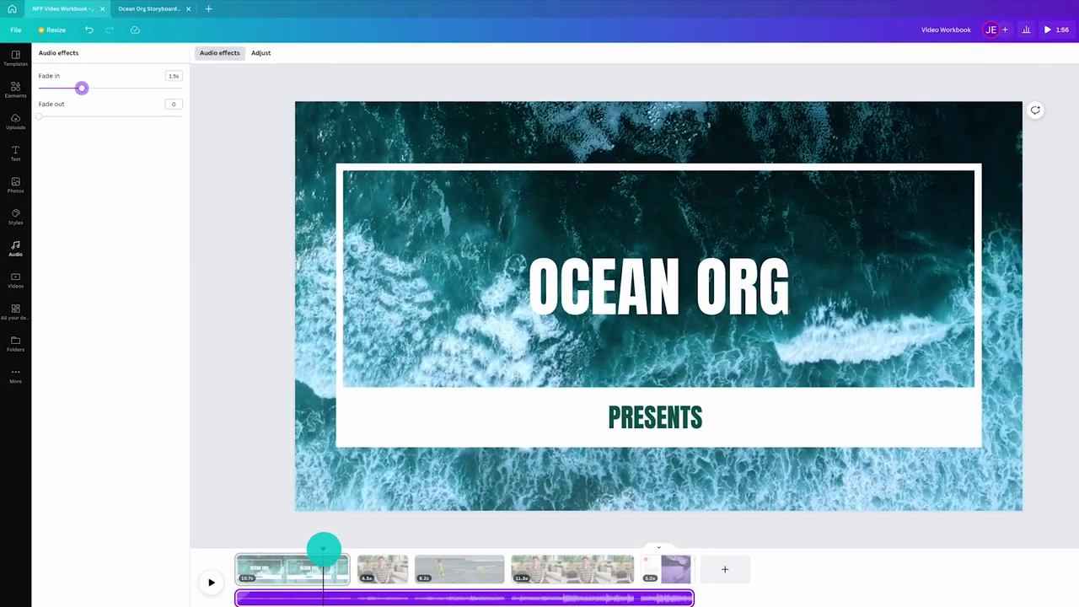
pyautogui.click(293, 521)
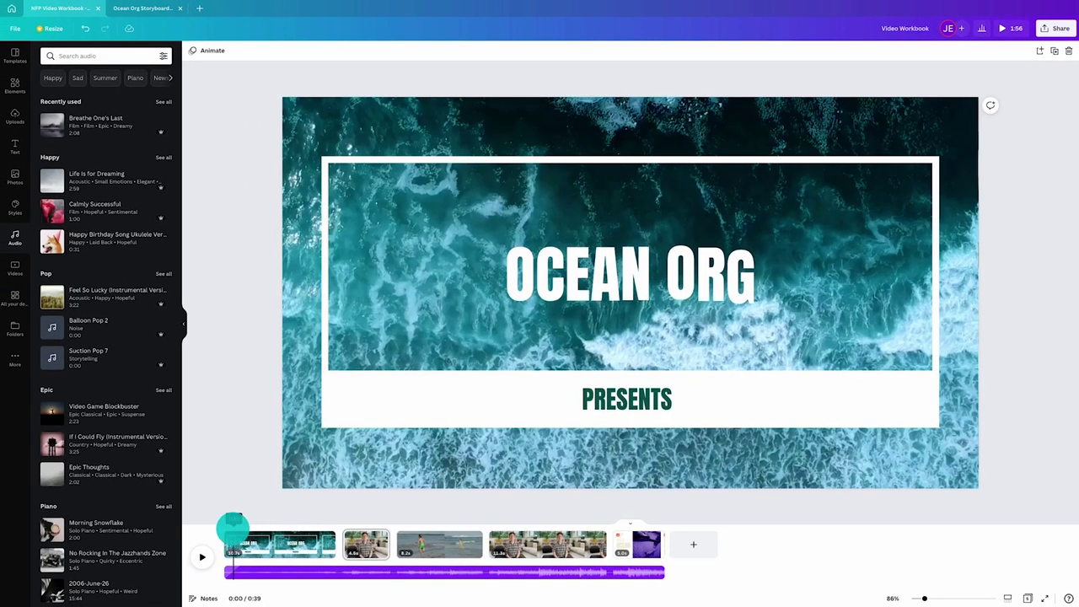
pyautogui.click(201, 557)
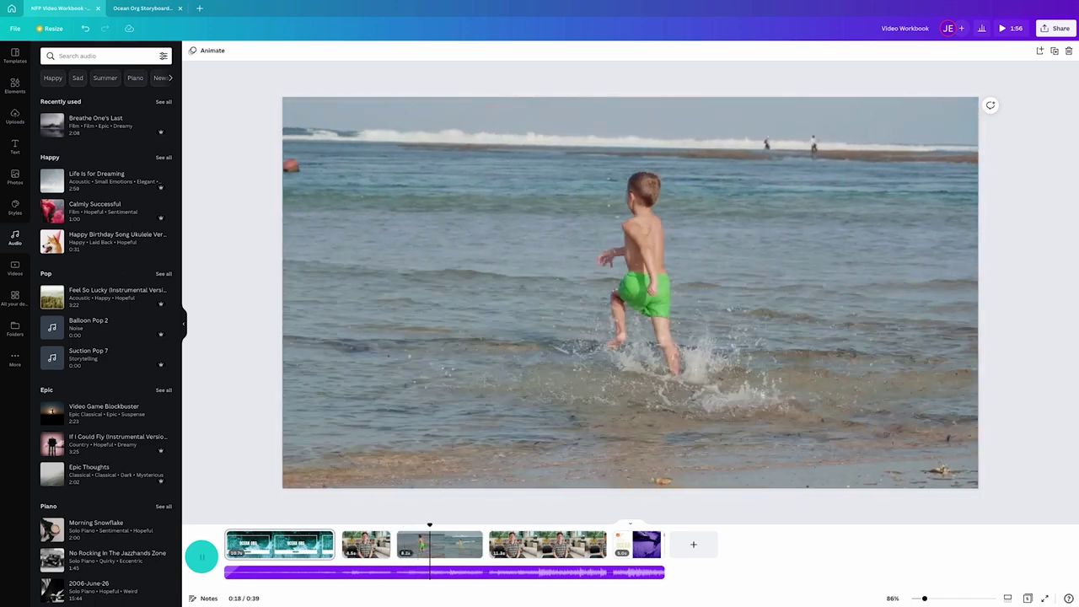
# - Add the Ocean Waves 2 sound from a 'waves' audio search to the video
pyautogui.click(201, 556)
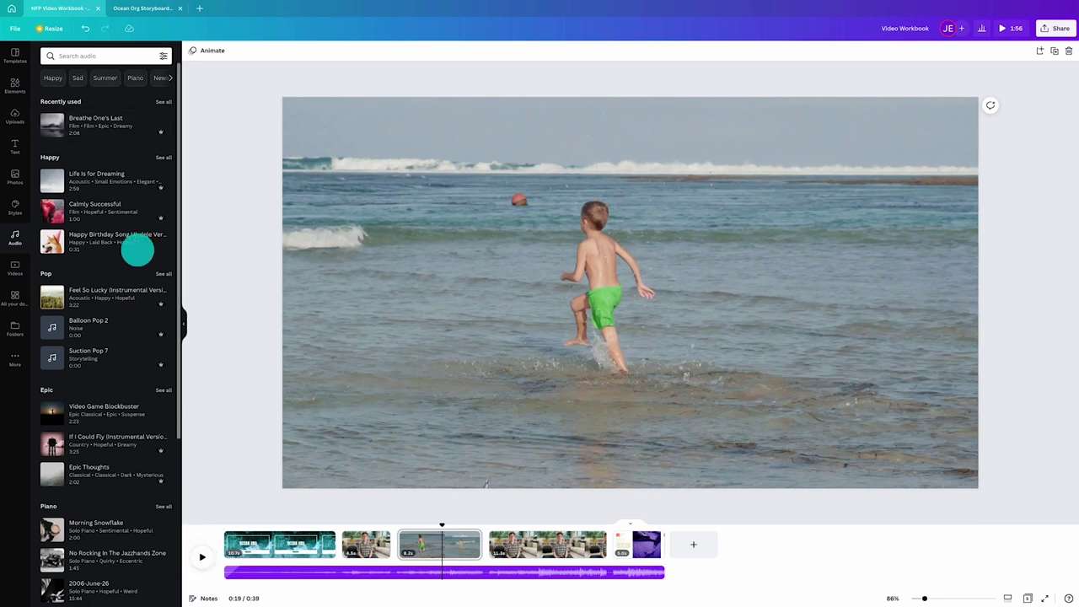
pyautogui.click(96, 56)
pyautogui.write('waves')
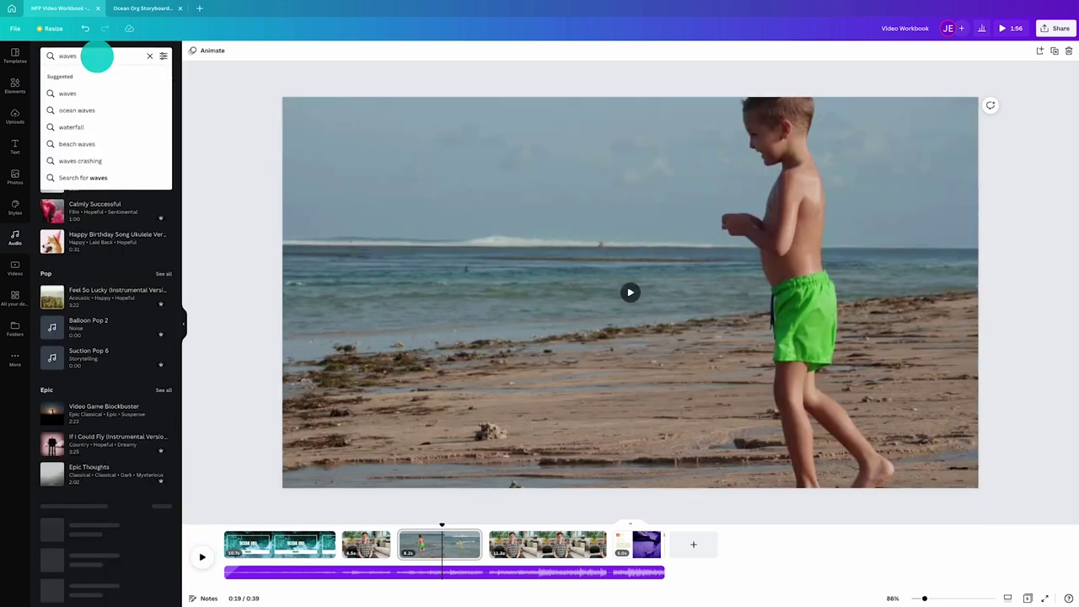
pyautogui.press('Return')
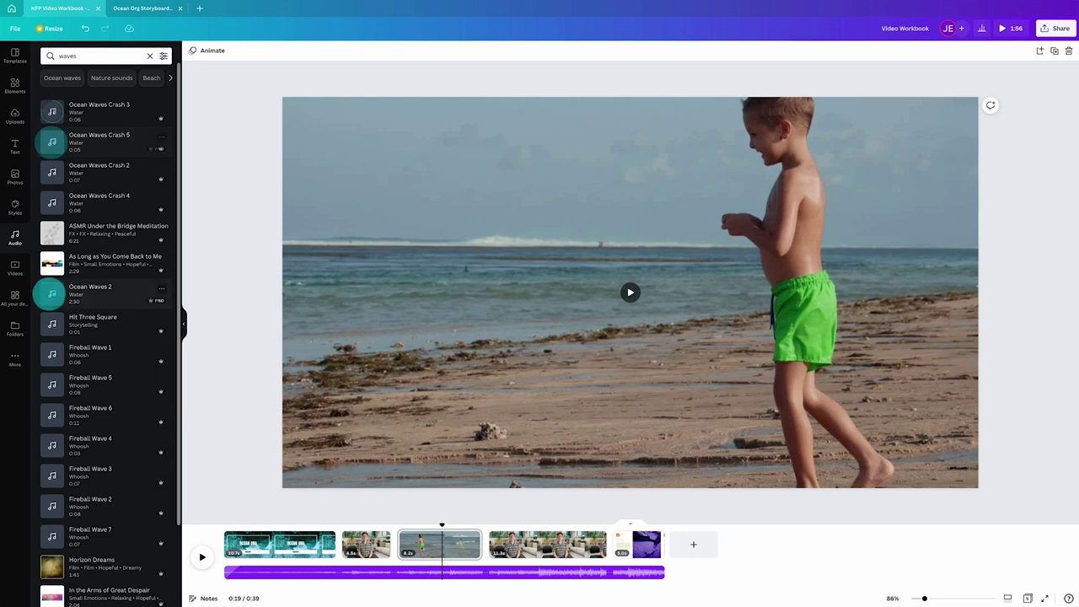
pyautogui.moveTo(83, 293); pyautogui.dragTo(253, 590)
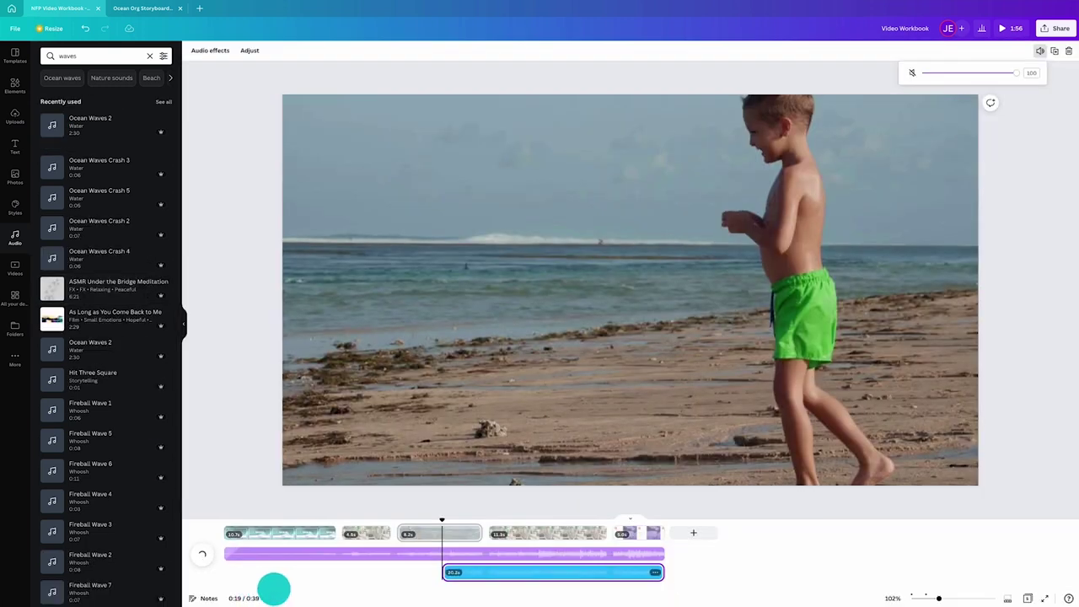
# - Start the wave sound at 0:00 and trim it to end with the title clip, about 11 seconds
pyautogui.moveTo(552, 573); pyautogui.dragTo(329, 577)
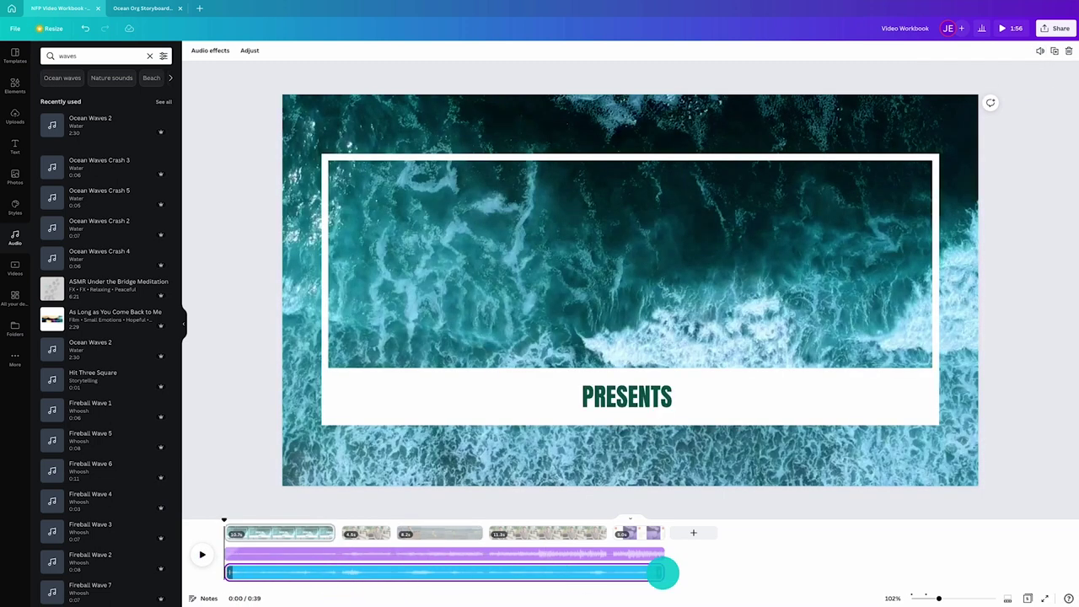
pyautogui.moveTo(663, 573)
pyautogui.mouseDown()
pyautogui.moveTo(324, 568)
pyautogui.moveTo(342, 570)
pyautogui.mouseUp()
pyautogui.click(202, 554)
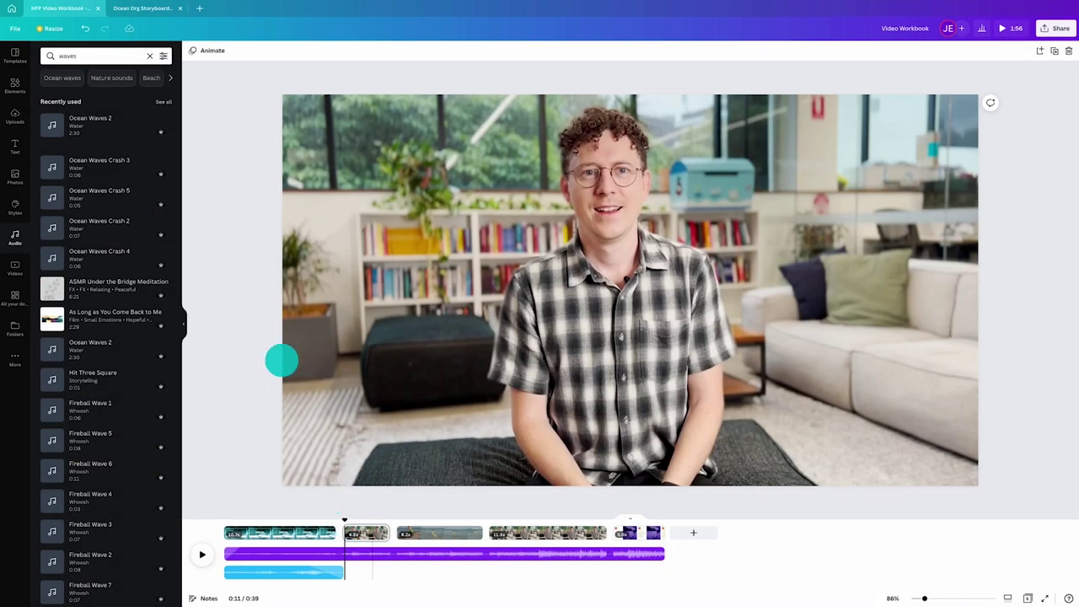
# - Highlight the Scene 1 sentence in the Ocean Org Storyboard tab to copy it
pyautogui.click(144, 9)
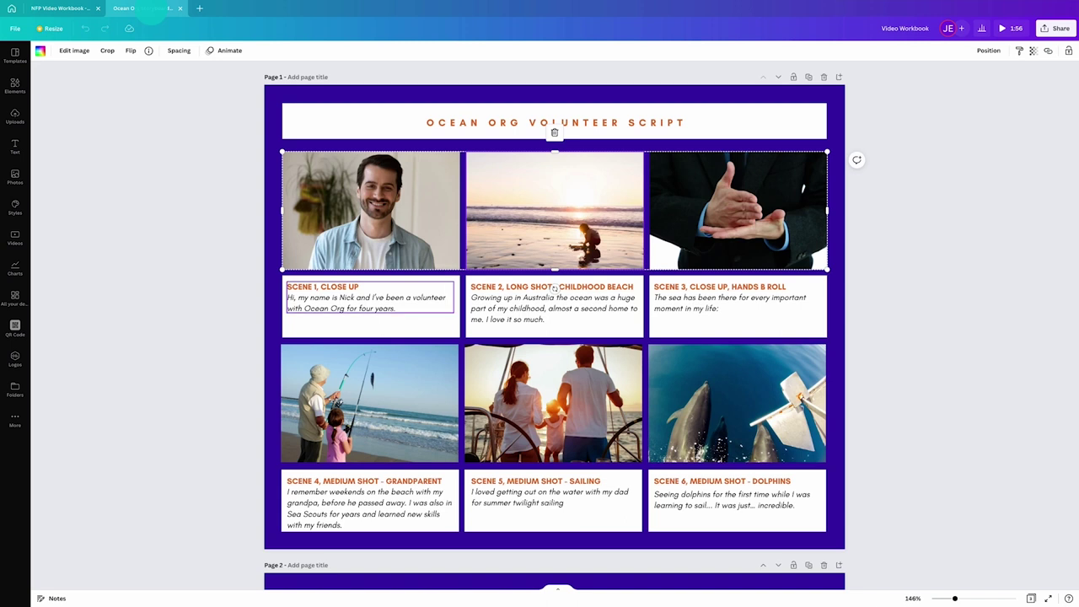
pyautogui.click(375, 305)
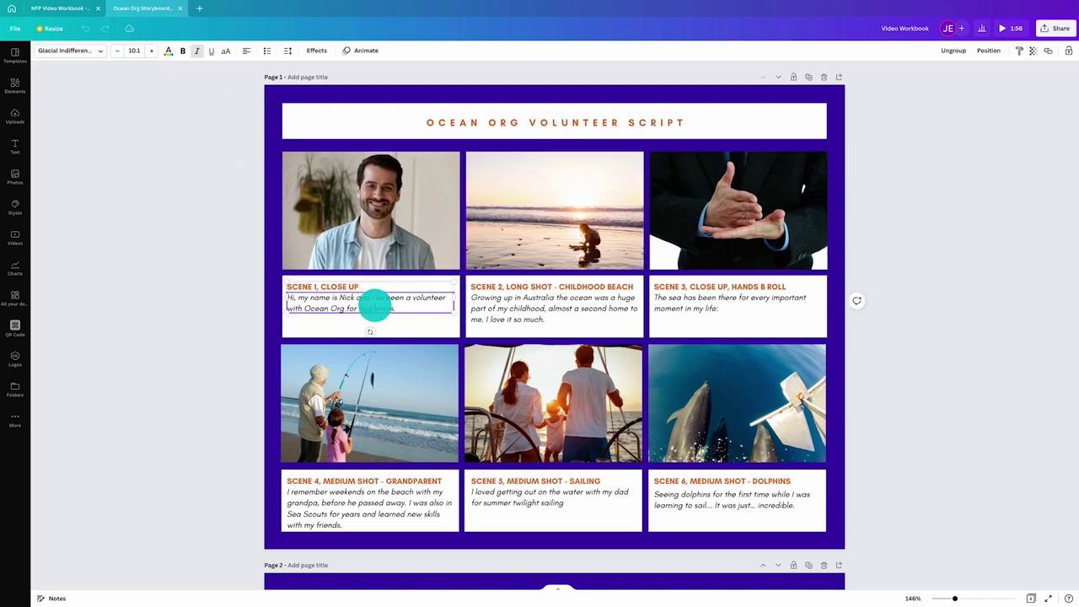
pyautogui.moveTo(396, 310); pyautogui.dragTo(289, 298)
pyautogui.hotkey('ctrl', 'c')
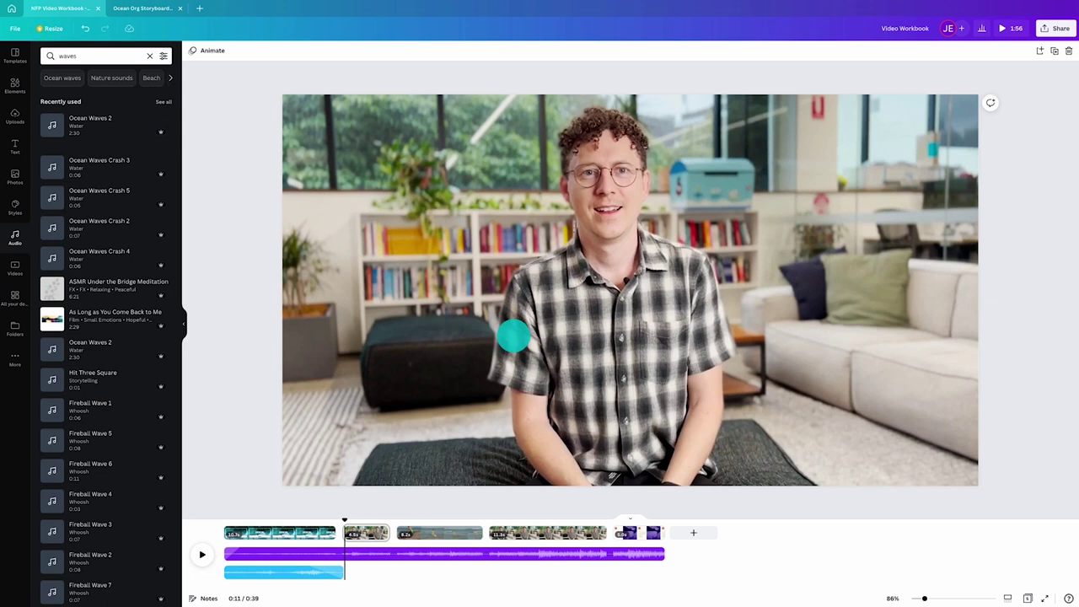
# - Add a text box with the pasted Scene 1 sentence, wrapped to two lines near the bottom
pyautogui.press('t')
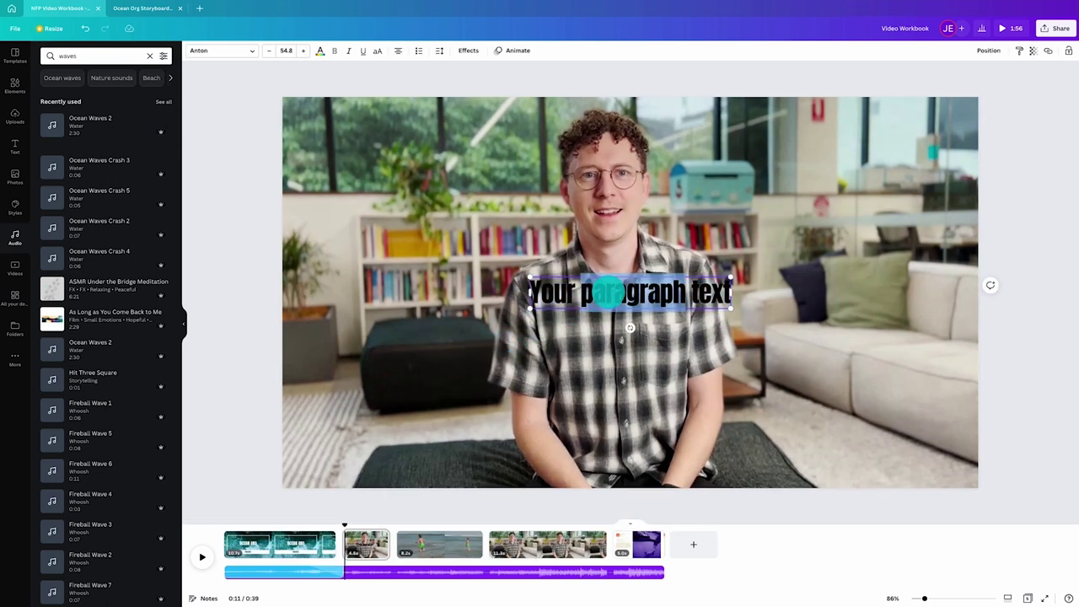
pyautogui.tripleClick(609, 292)
pyautogui.hotkey('ctrl', 'v')
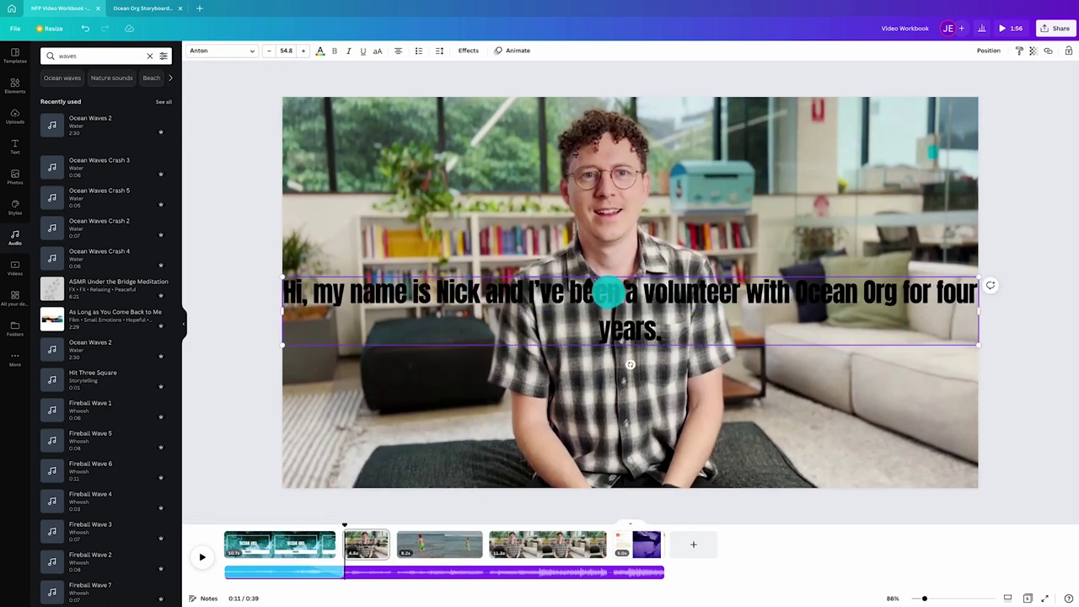
pyautogui.moveTo(978, 308); pyautogui.dragTo(706, 320)
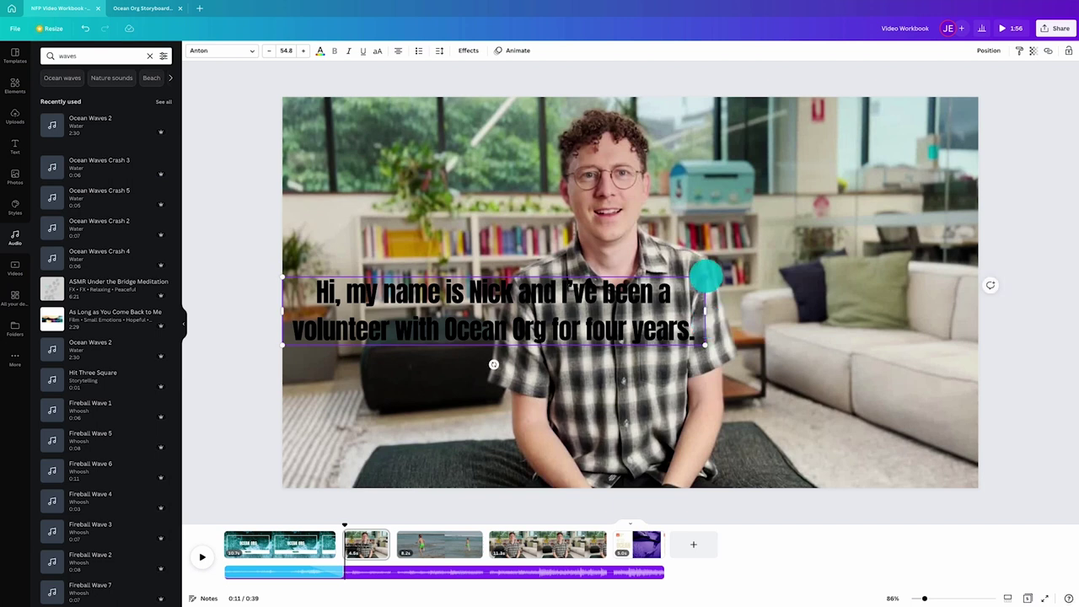
pyautogui.moveTo(705, 276); pyautogui.dragTo(525, 319)
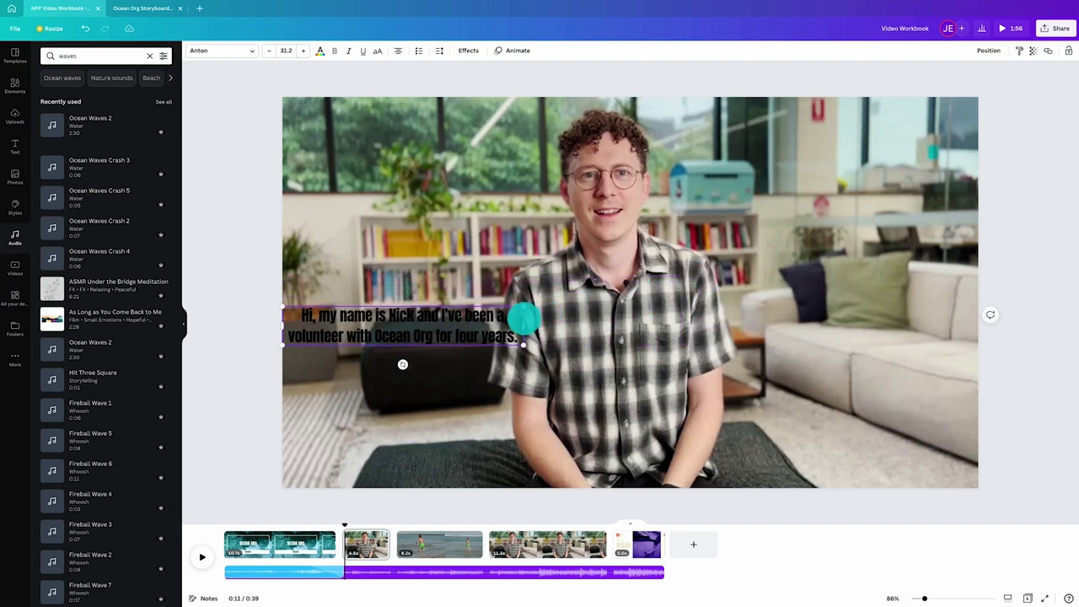
pyautogui.moveTo(451, 321); pyautogui.dragTo(680, 441)
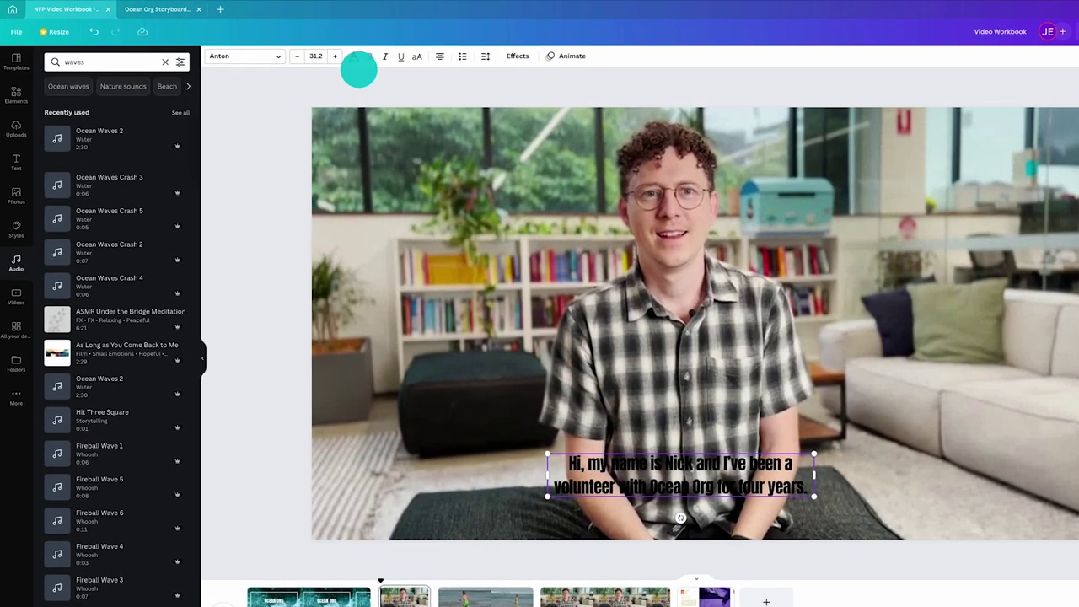
# - Style the caption white with a stronger Lift effect in Roboto Condensed
pyautogui.click(320, 51)
pyautogui.click(159, 95)
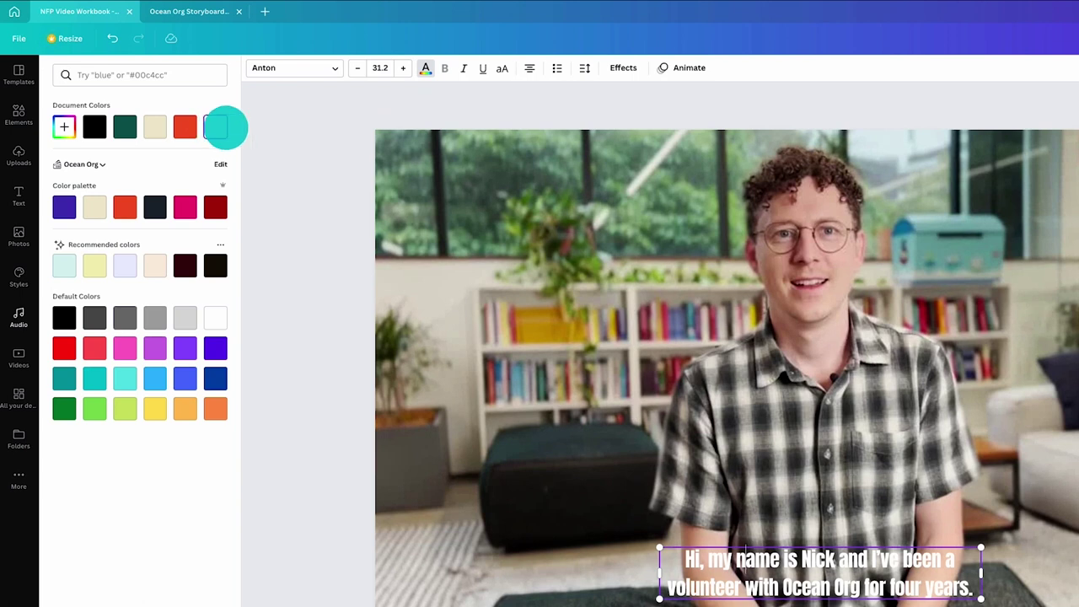
pyautogui.click(623, 69)
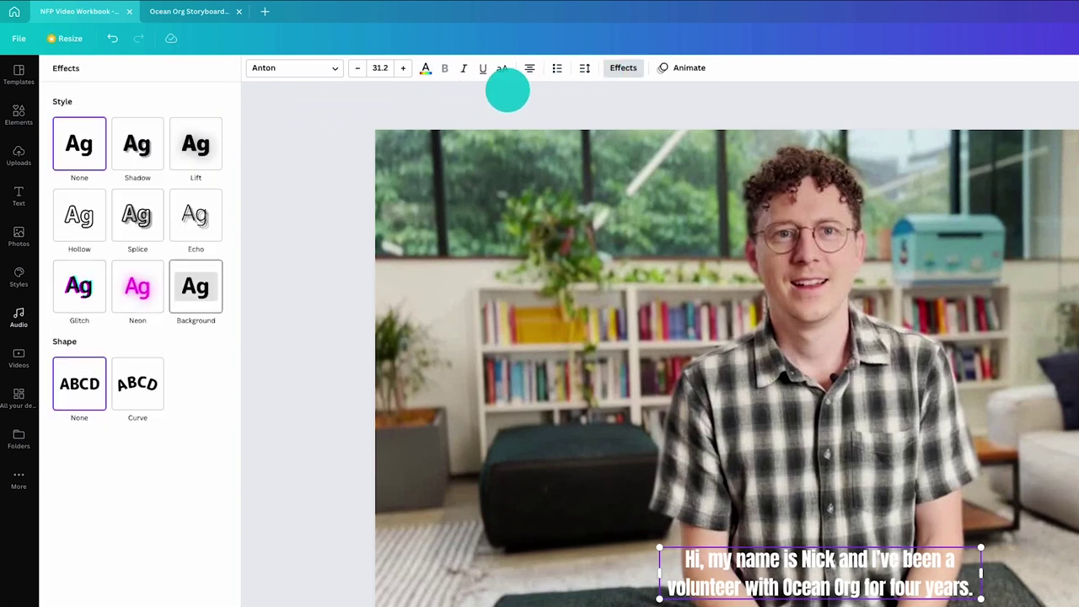
pyautogui.click(196, 143)
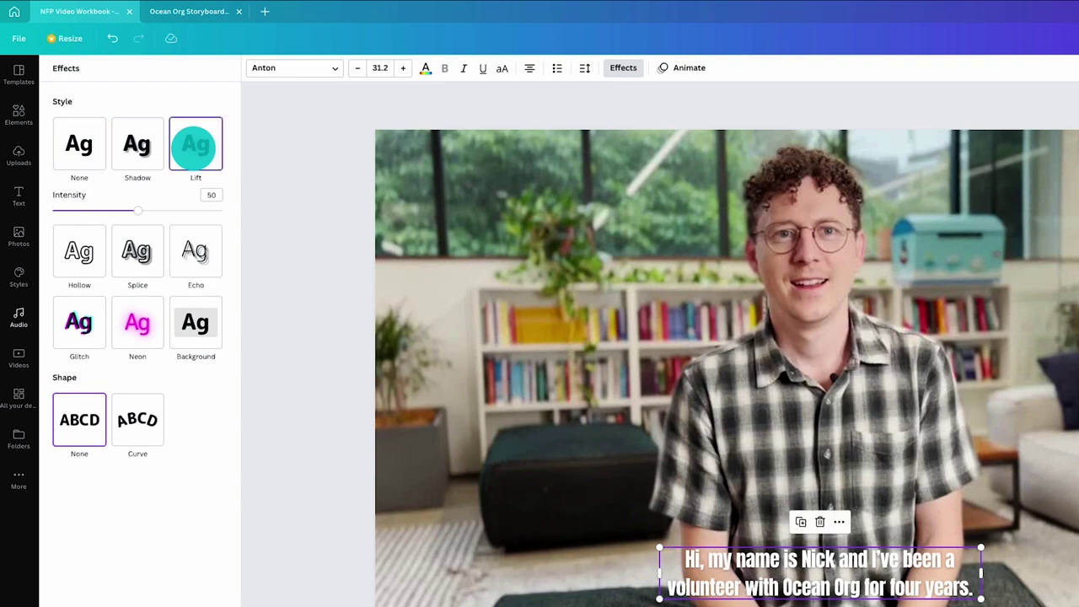
pyautogui.moveTo(137, 210); pyautogui.dragTo(184, 212)
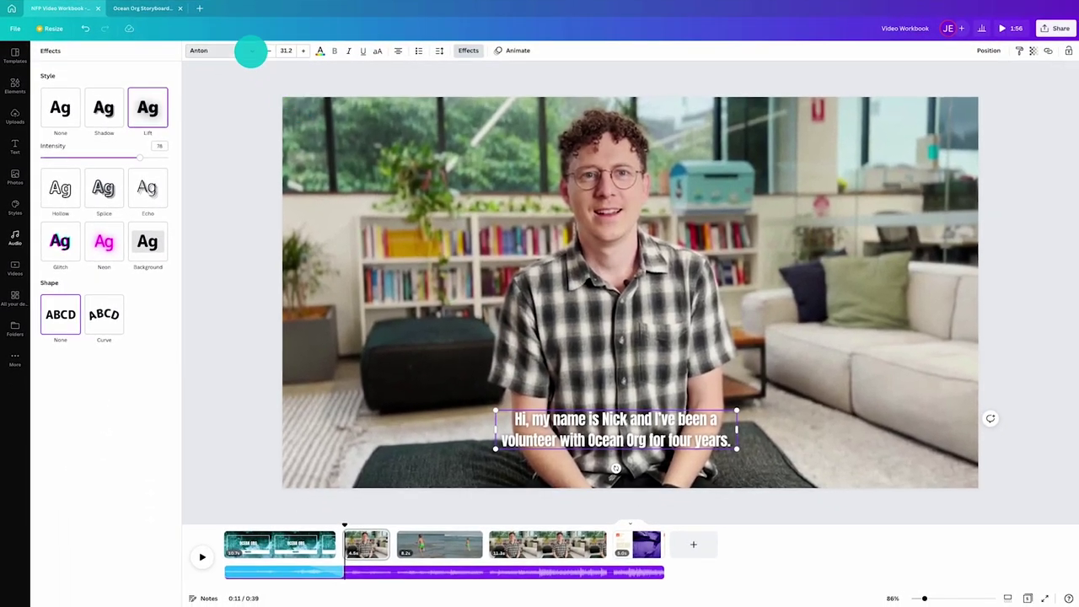
pyautogui.click(251, 51)
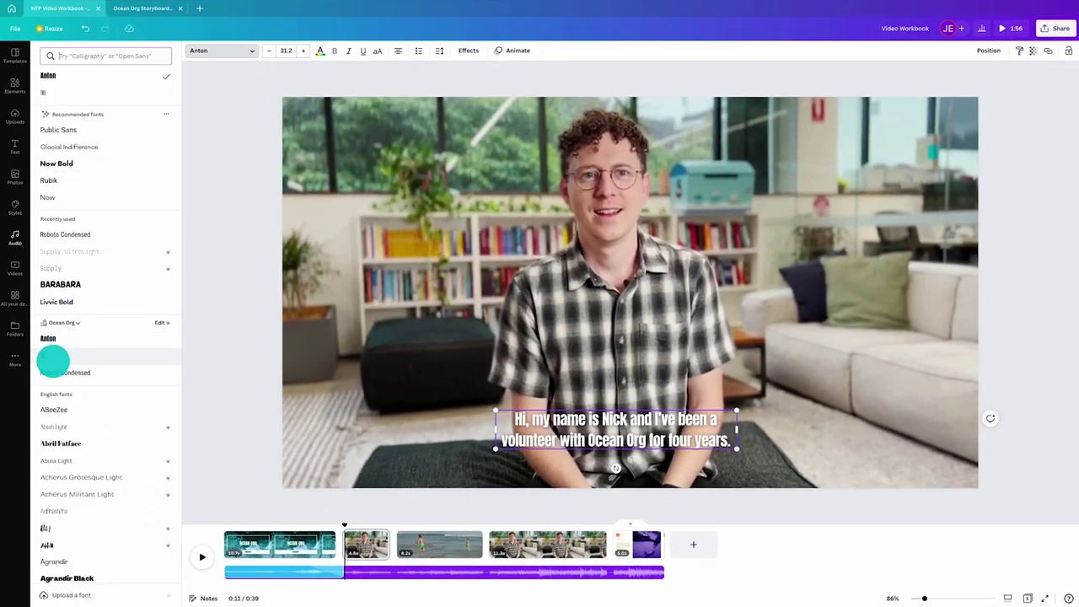
pyautogui.click(53, 372)
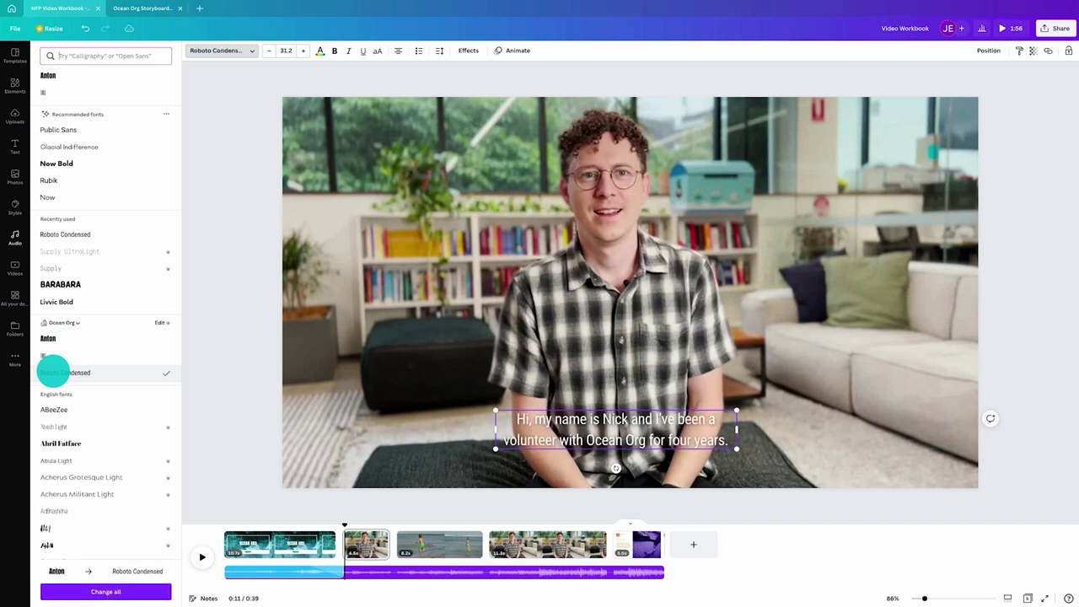
pyautogui.click(333, 406)
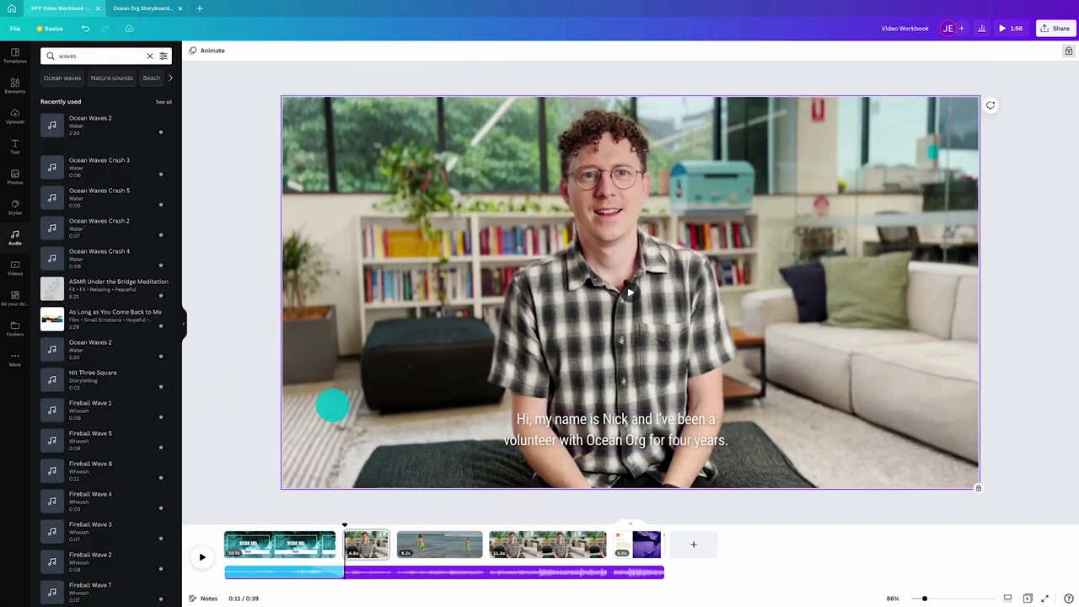
# - Add a dark square shrunk into a bar behind the caption at about 52 transparency
pyautogui.press('r')
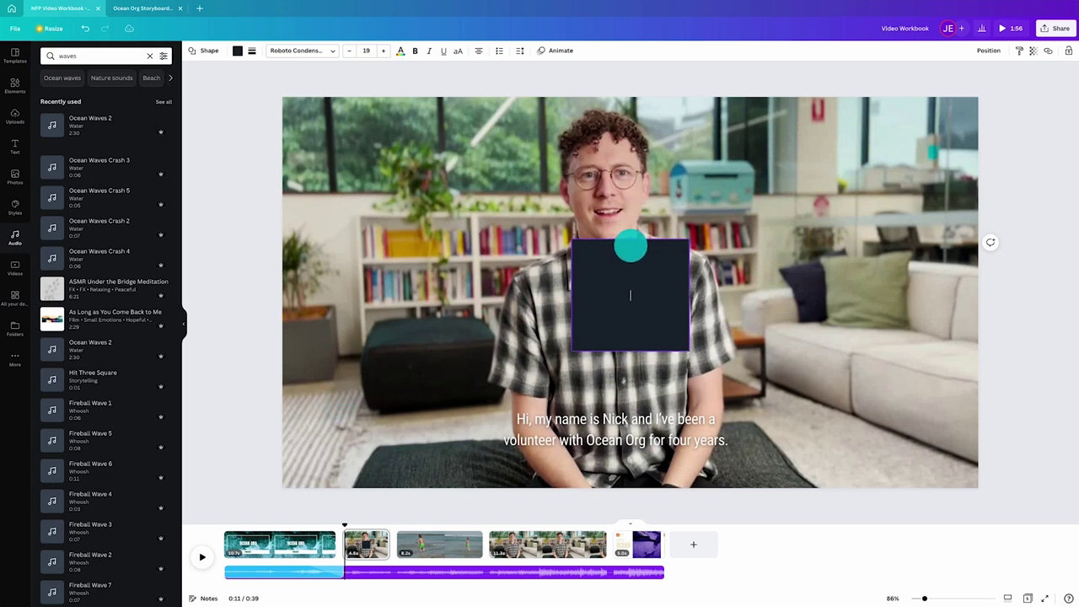
pyautogui.moveTo(631, 236); pyautogui.dragTo(744, 437)
pyautogui.click(802, 366)
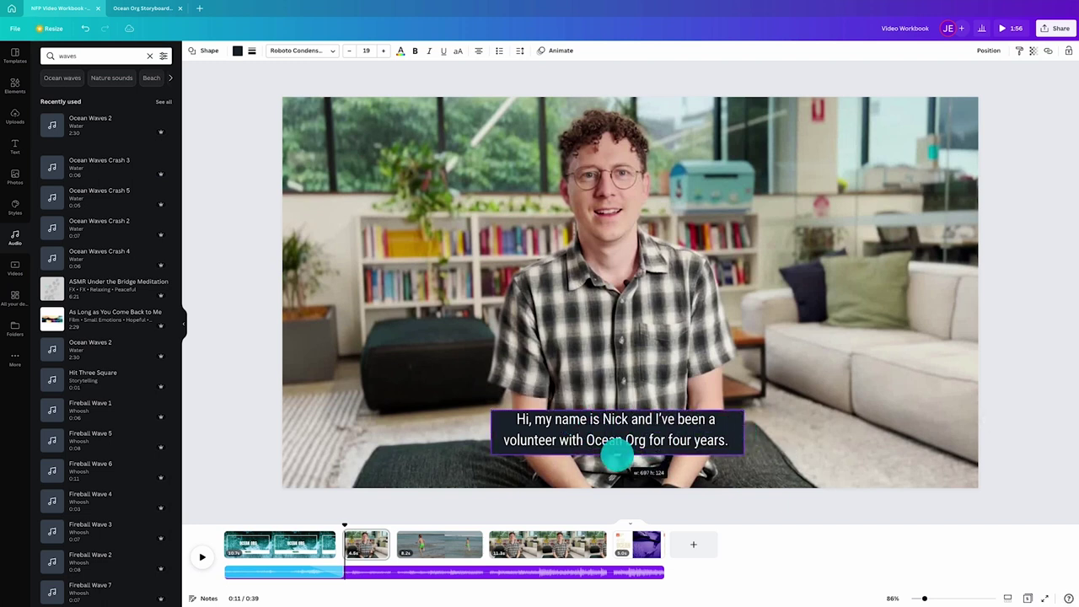
pyautogui.click(1033, 50)
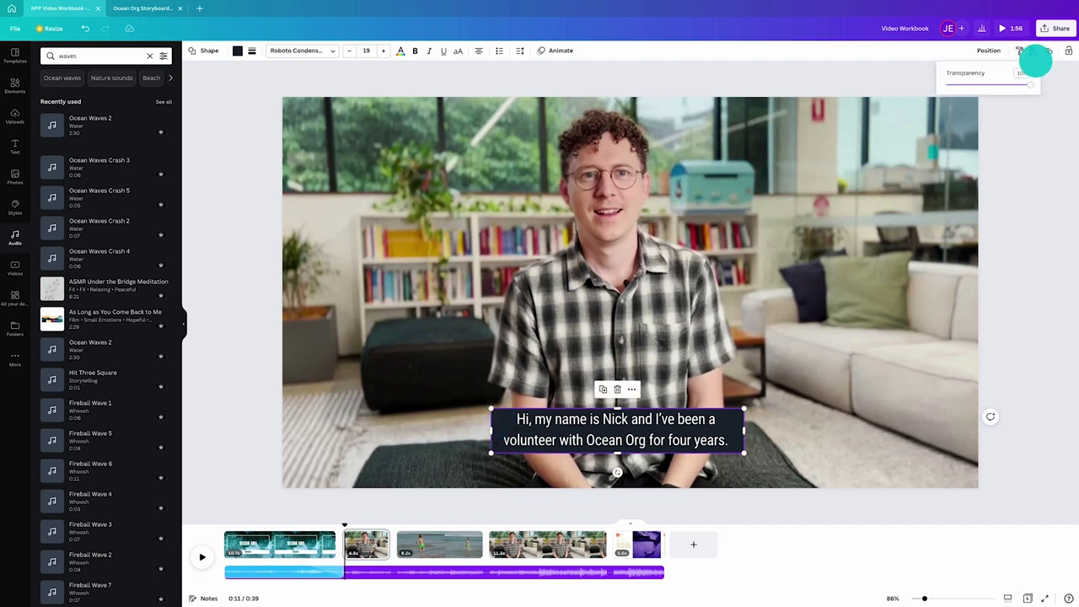
pyautogui.moveTo(1025, 85); pyautogui.dragTo(991, 85)
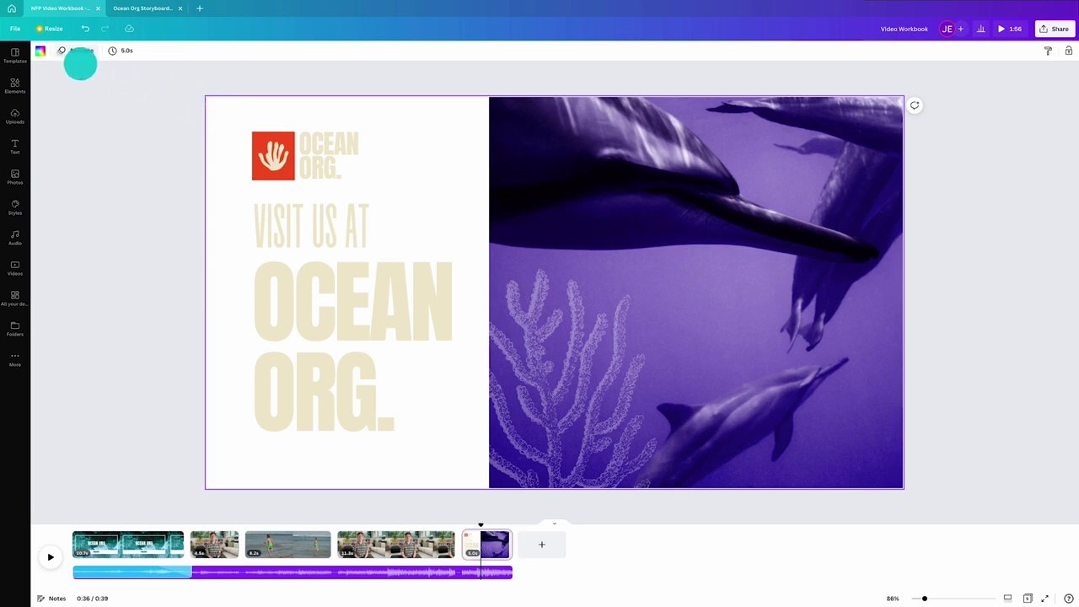
# - Set the closing slide background to the purple from the Ocean Org palette
pyautogui.click(40, 50)
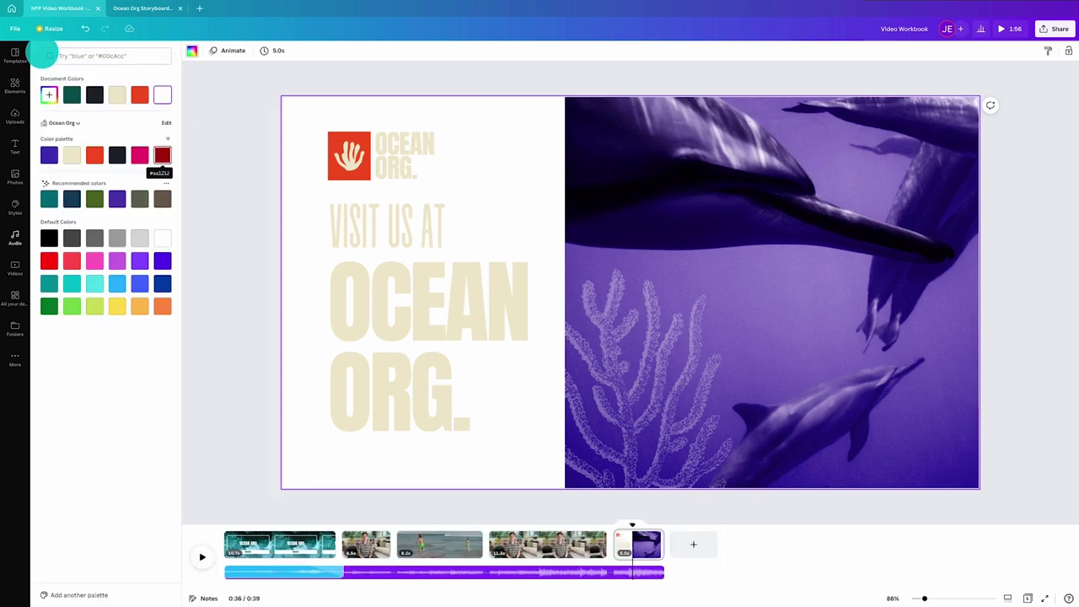
pyautogui.click(50, 154)
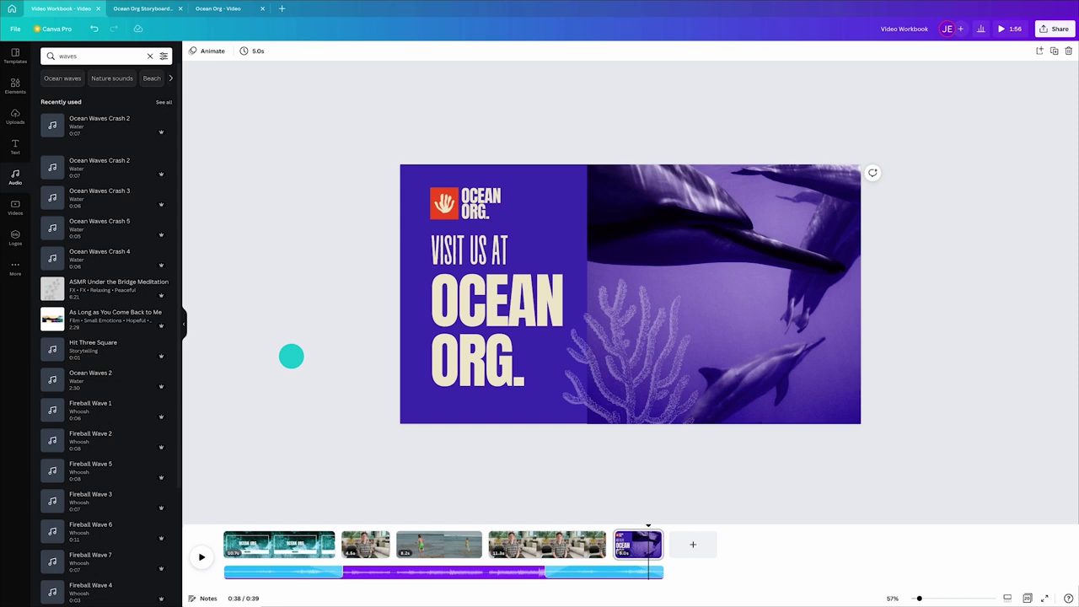
# - Give the closing slide's text and coral a Breathe animation and the OCEAN ORG. heading a Rise animation
pyautogui.moveTo(378, 255); pyautogui.dragTo(706, 385)
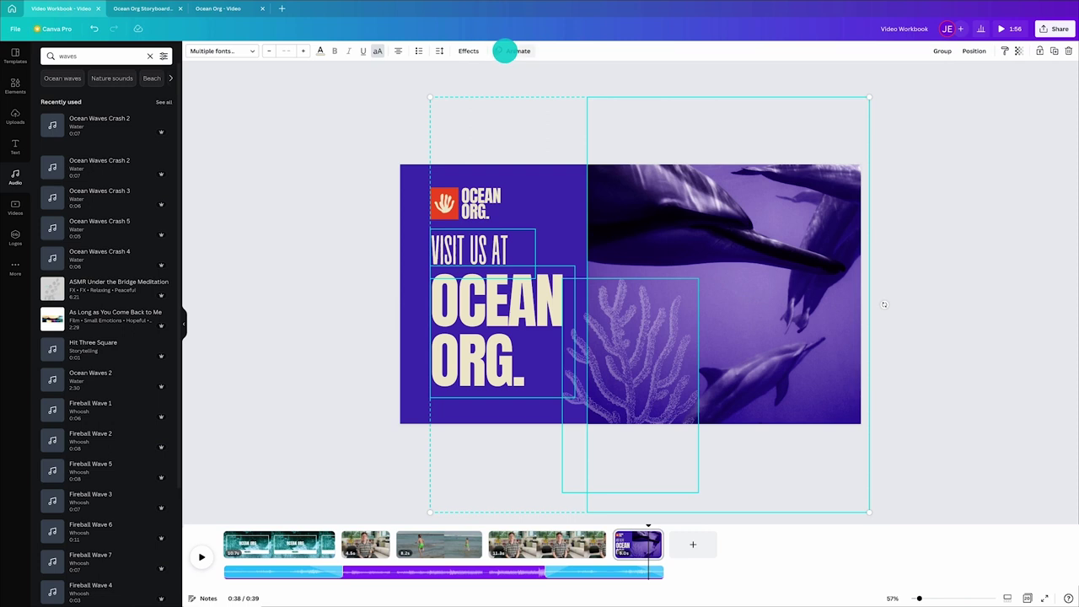
pyautogui.click(504, 50)
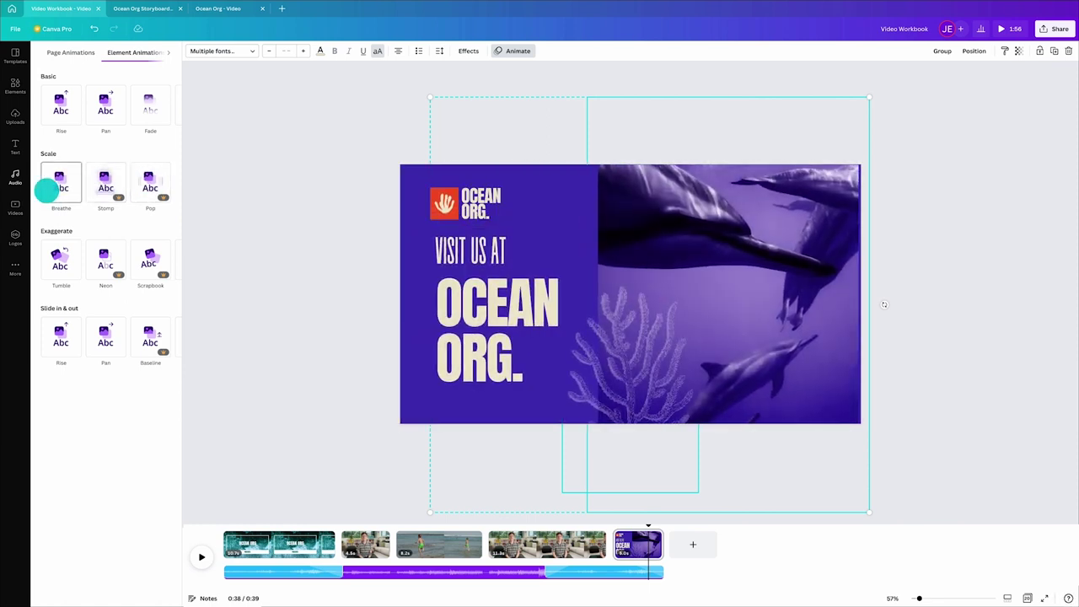
pyautogui.click(46, 191)
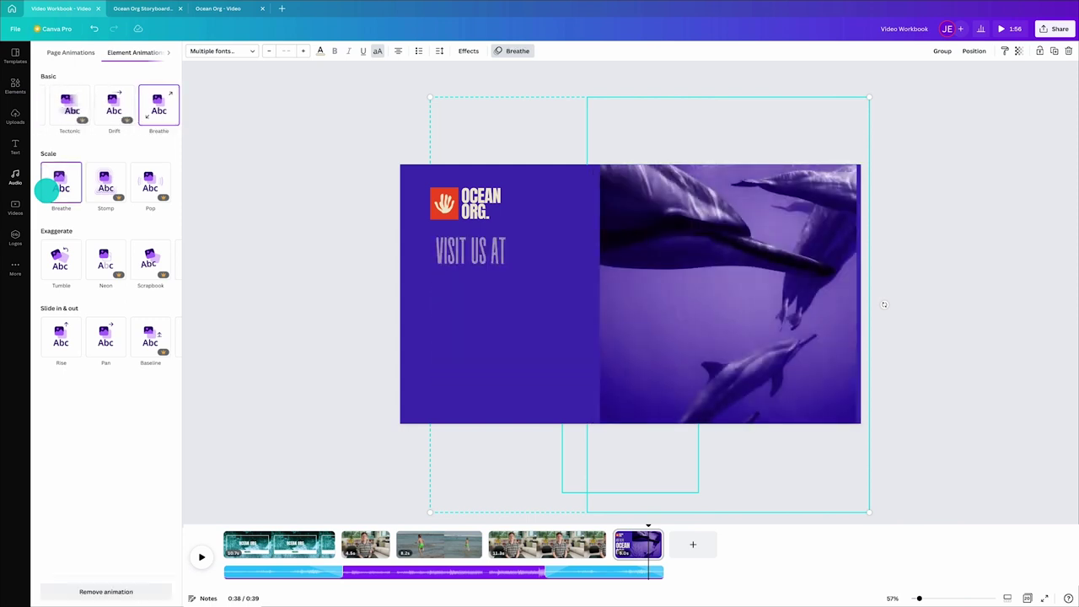
pyautogui.click(469, 203)
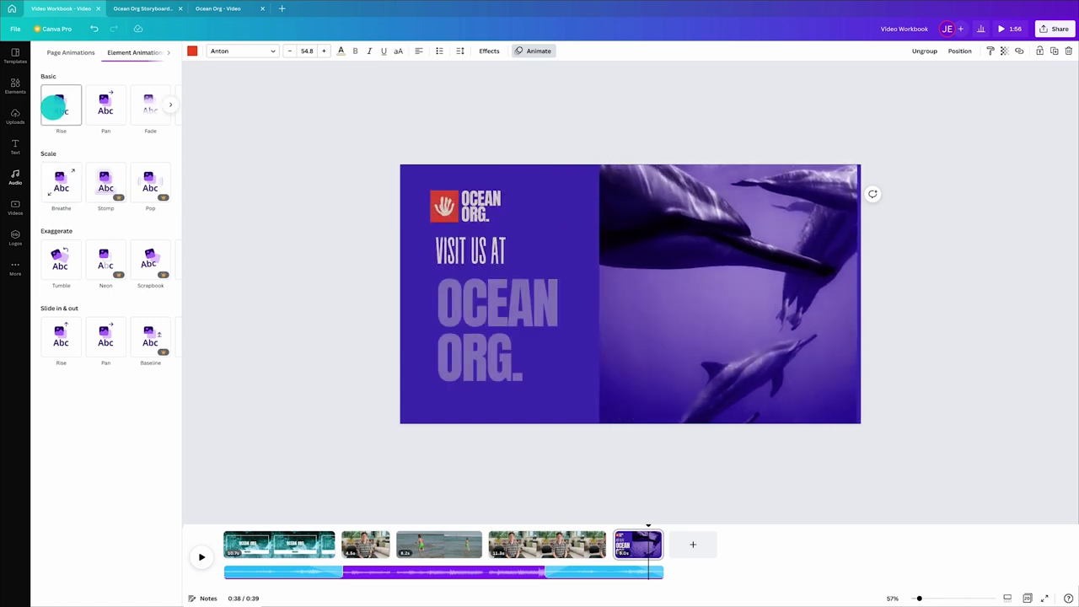
pyautogui.click(53, 107)
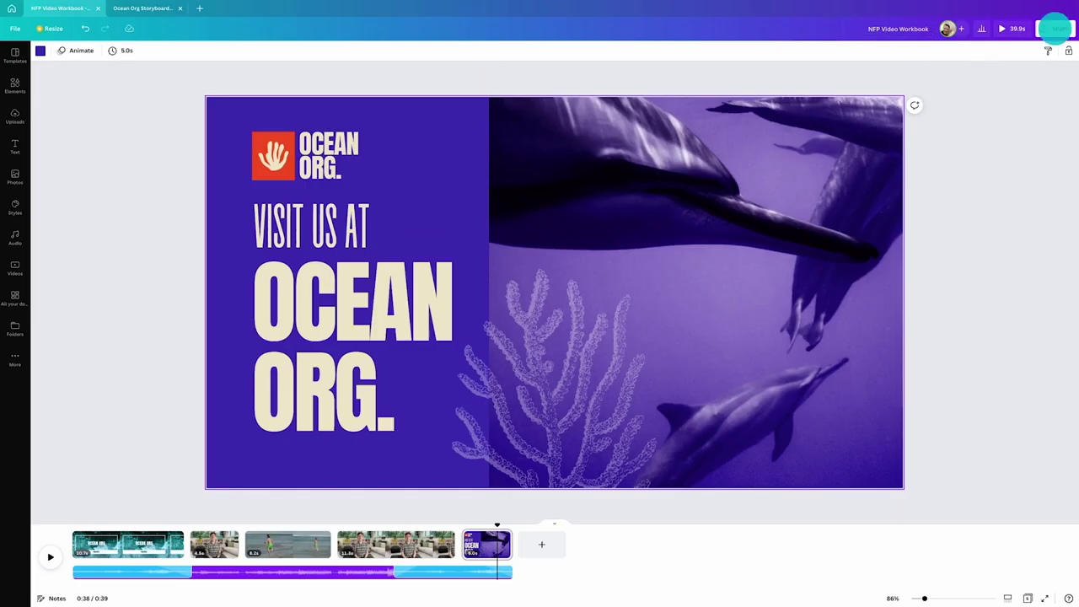
# - Check the Download settings under Share, then bring up the Share on social options
pyautogui.click(1055, 28)
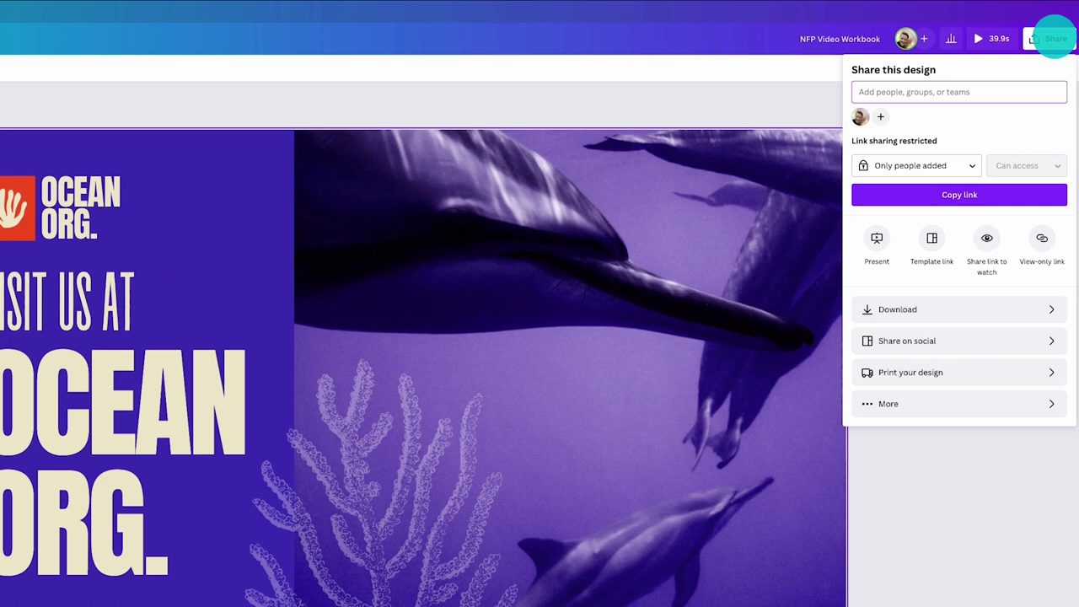
pyautogui.click(1049, 309)
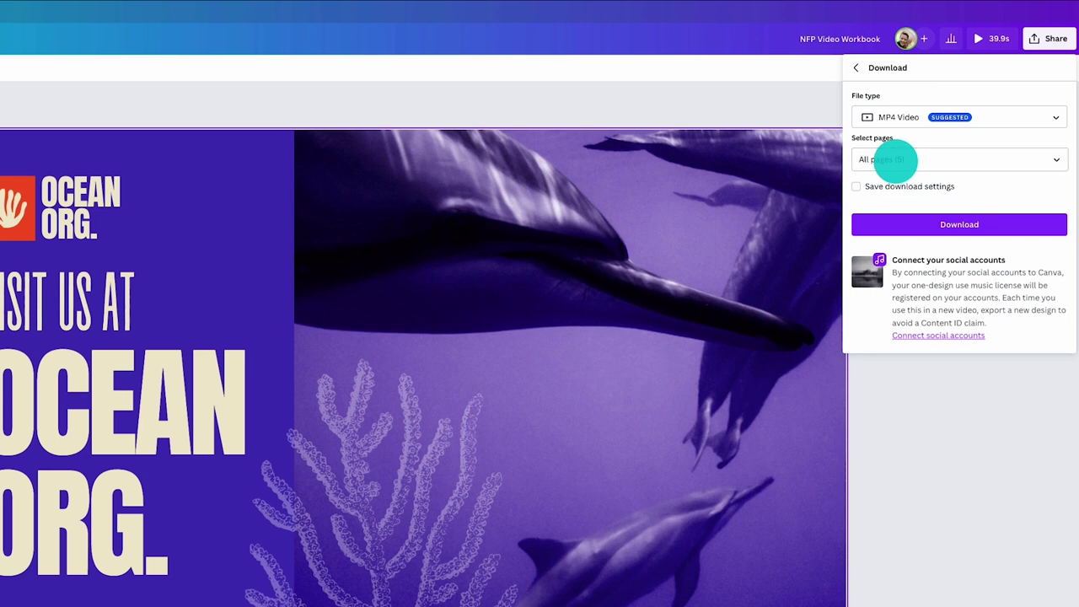
pyautogui.click(856, 67)
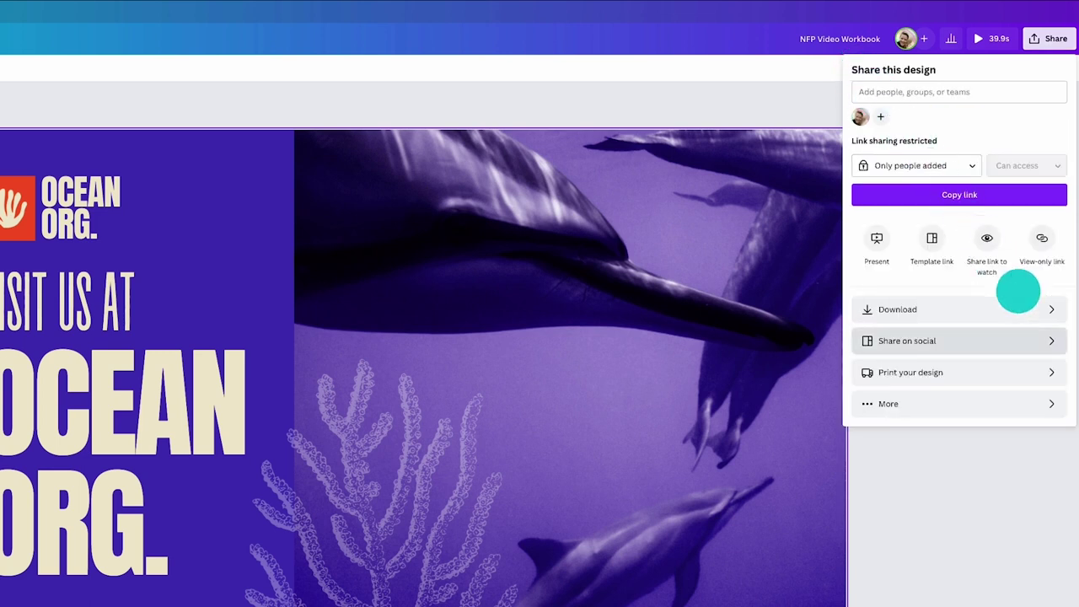
pyautogui.click(1053, 339)
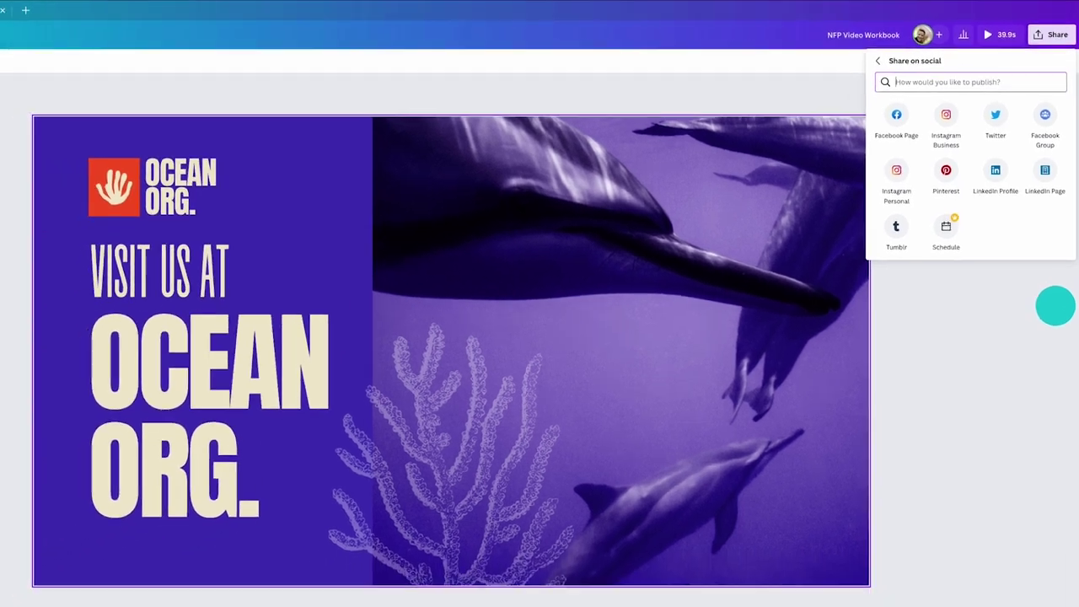